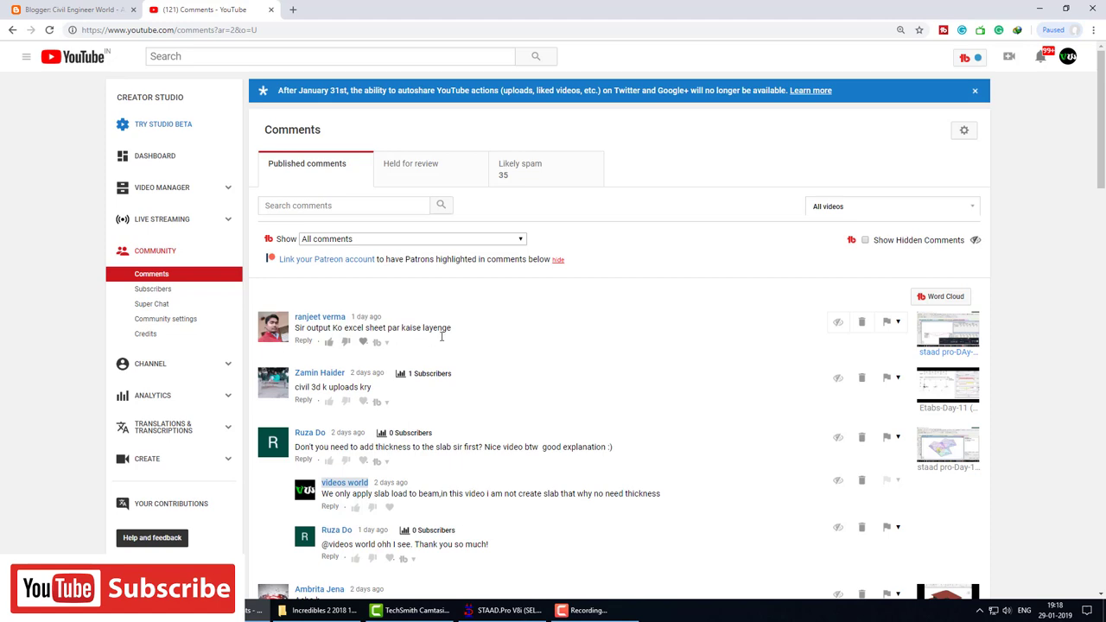
Switch from the YouTube Studio browser to the STAAD.Pro V8i start page.
click(504, 610)
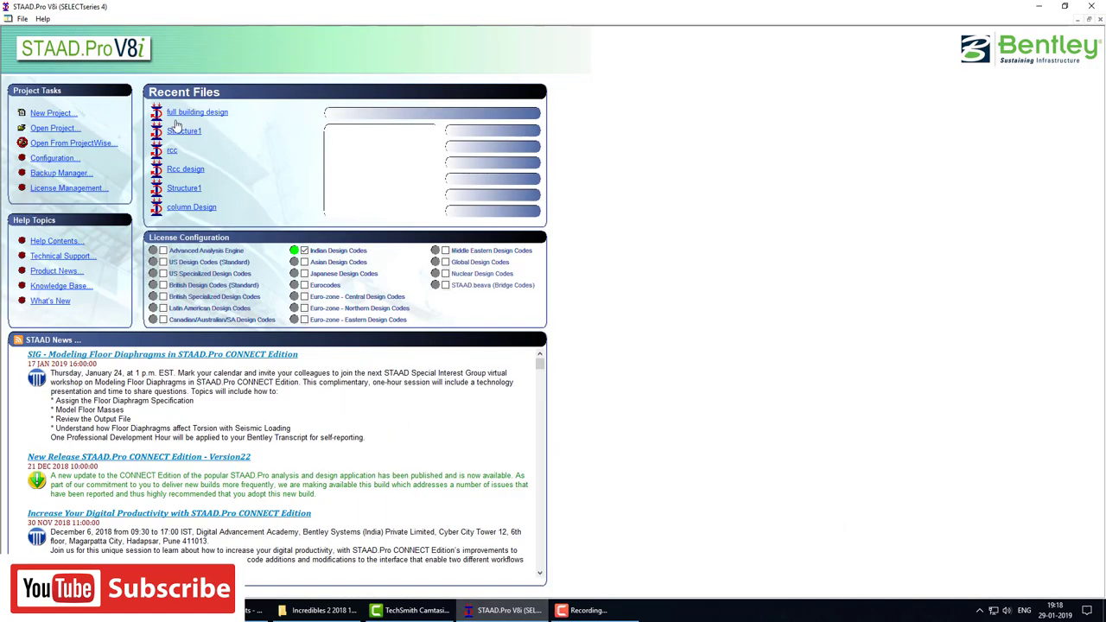
Start a new space structure in metres and kilonewtons, replacing the existing file.
click(52, 113)
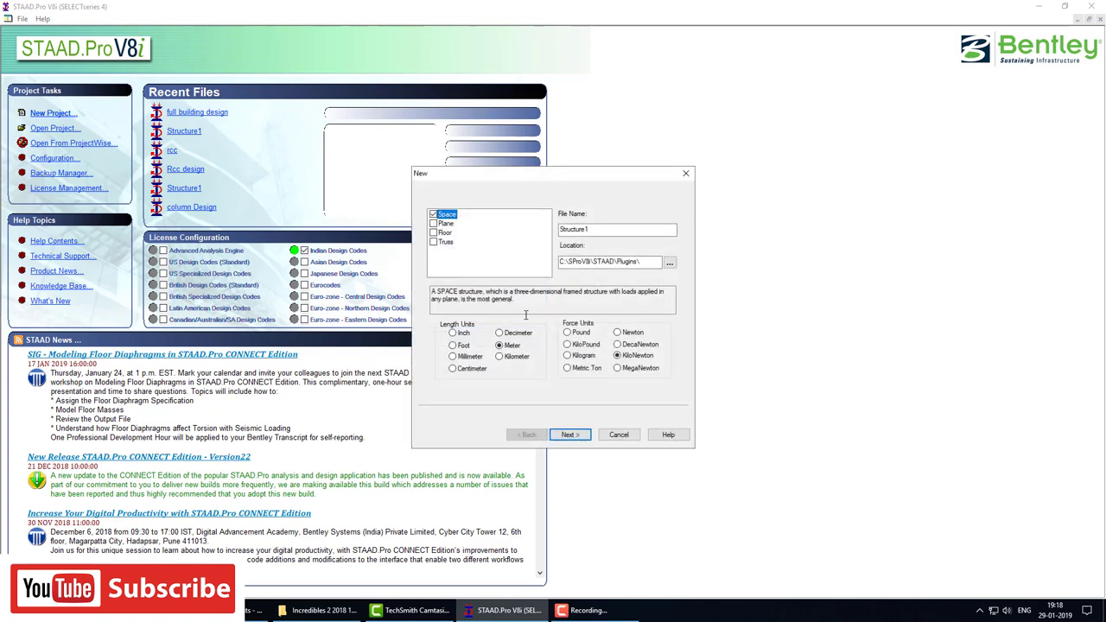
click(573, 433)
click(576, 338)
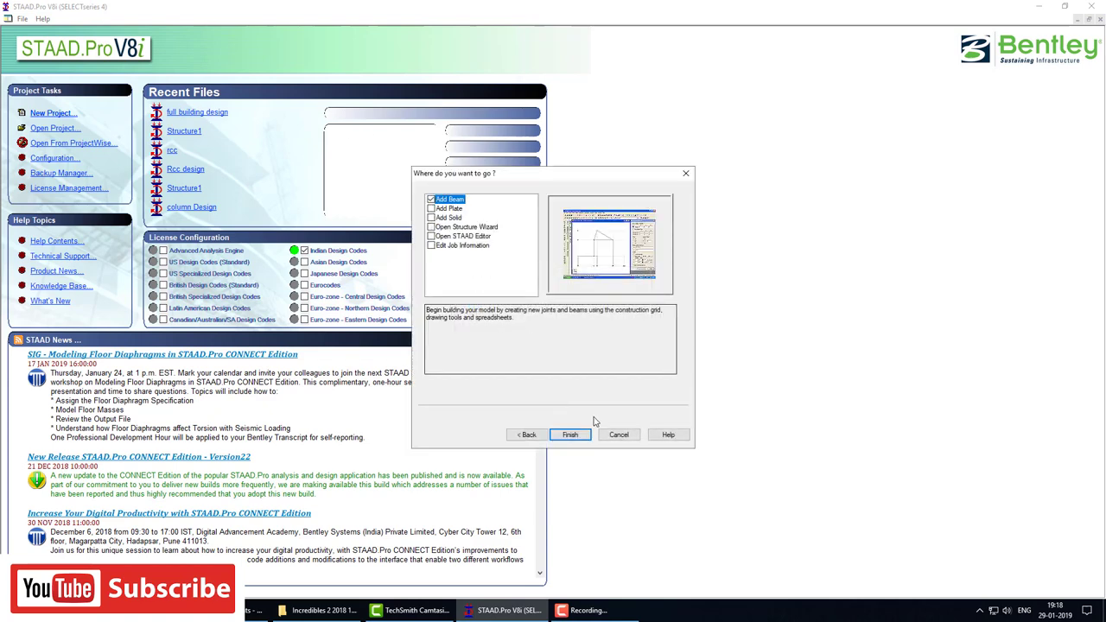
click(570, 435)
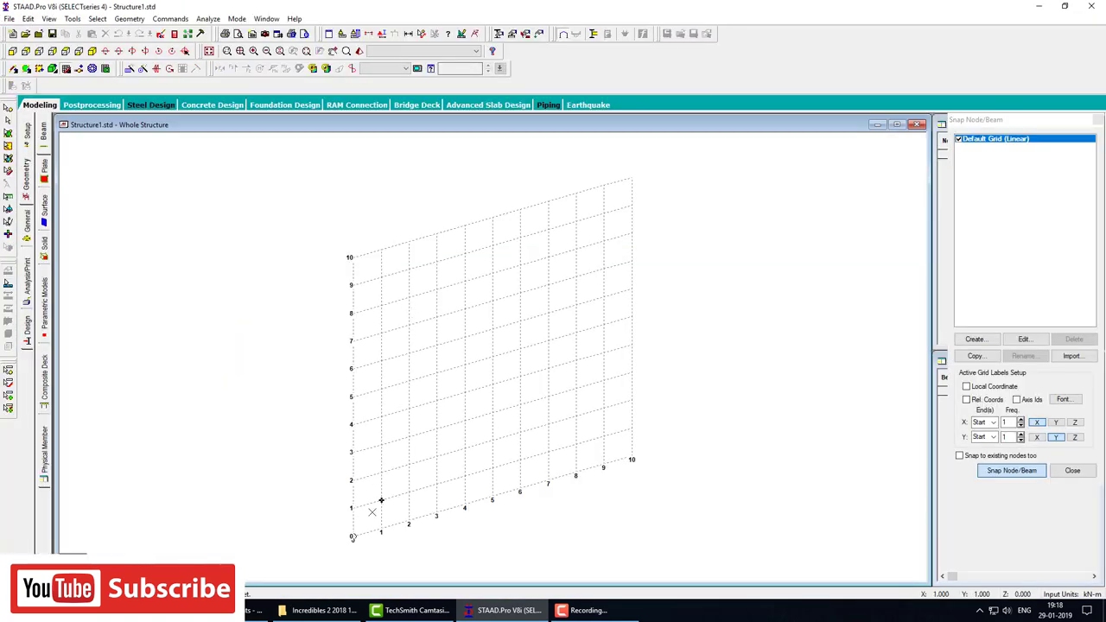
Draw a 10 m beam from grid point (0,0) to (10,0) and select it.
click(353, 537)
click(631, 459)
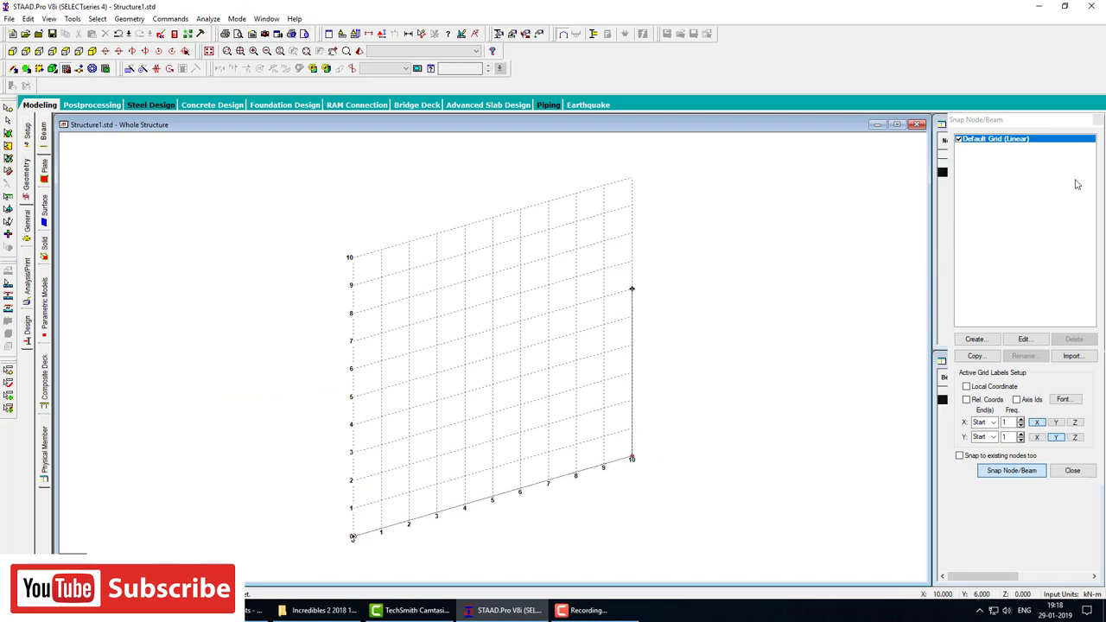
click(1095, 121)
click(404, 382)
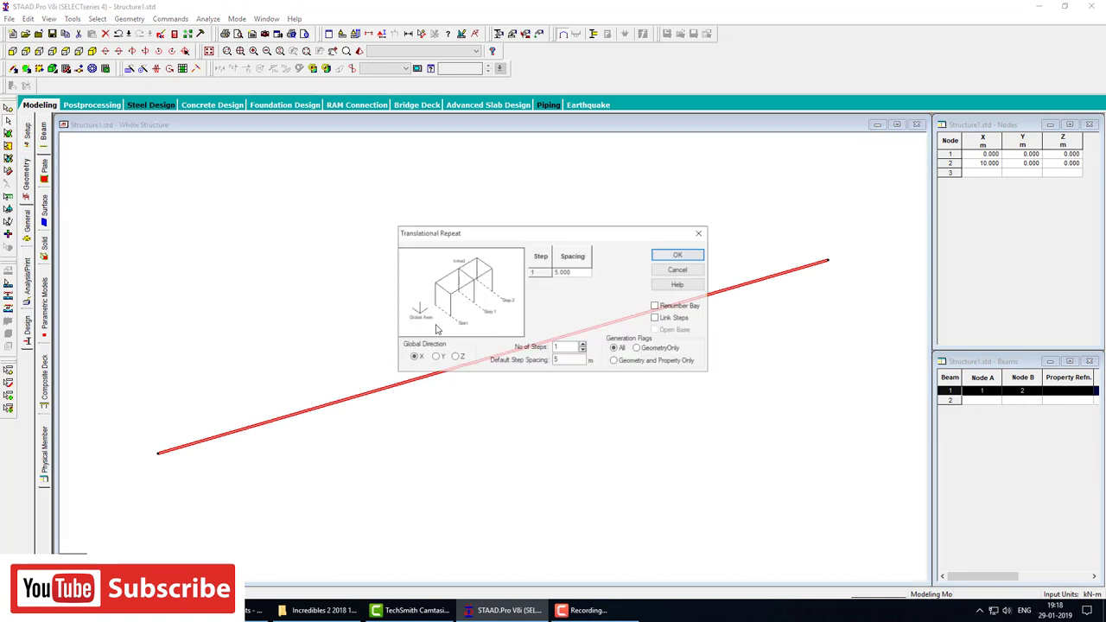
Repeat the beam 5 m in Z with linked steps to form the floor bay.
click(129, 69)
click(455, 357)
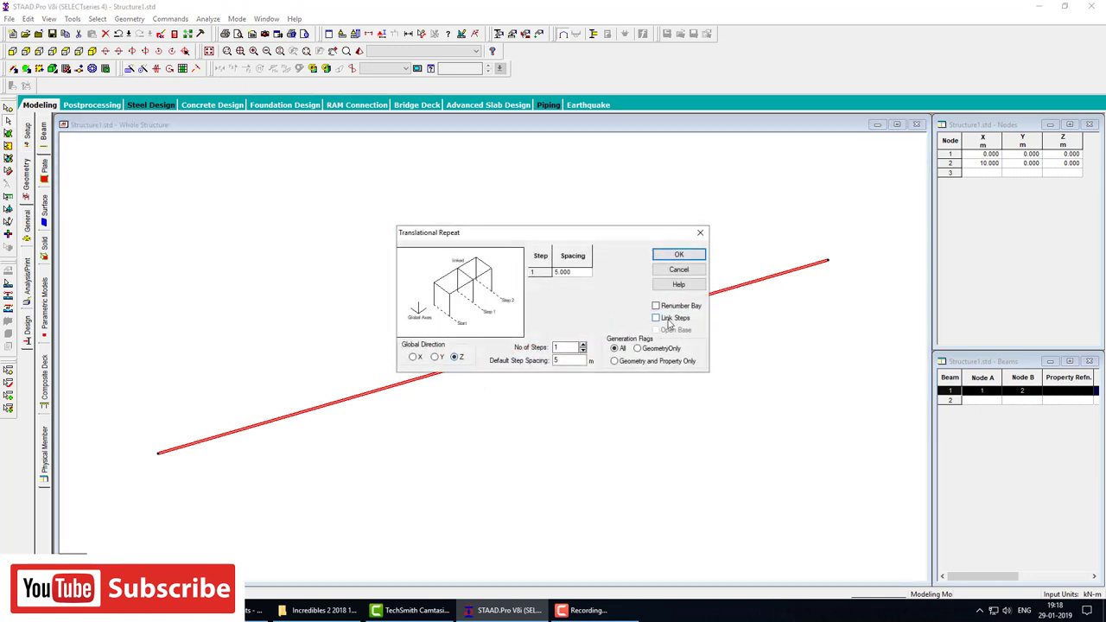
click(655, 317)
click(672, 259)
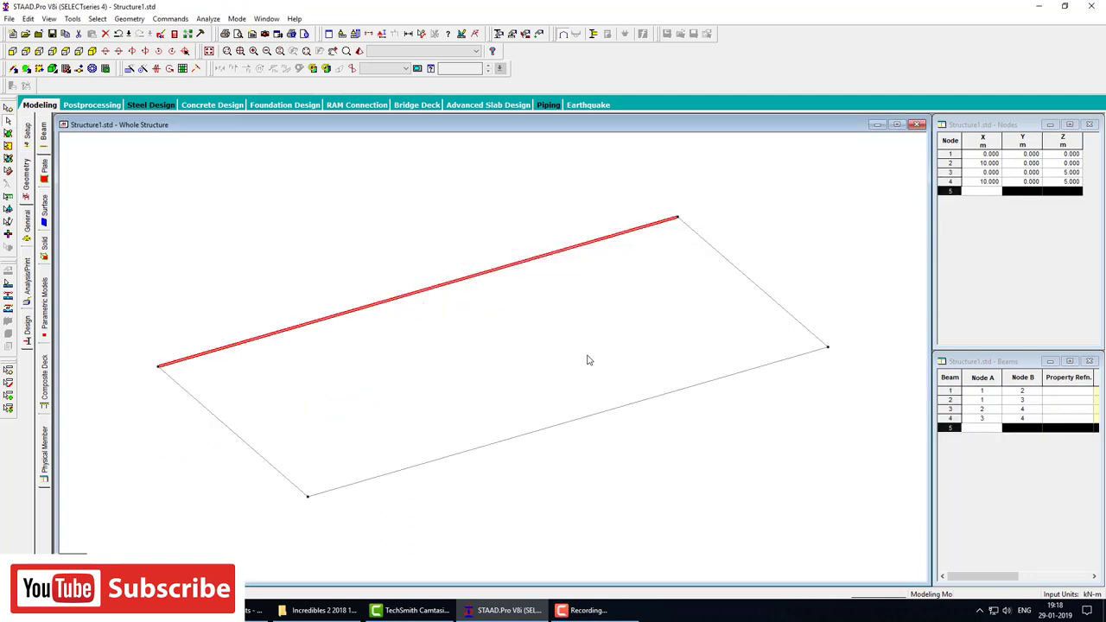
Repeat the floor upward in Y for 5 steps of 3 m and delete the ground-level beams.
key(ctrl+a)
click(129, 69)
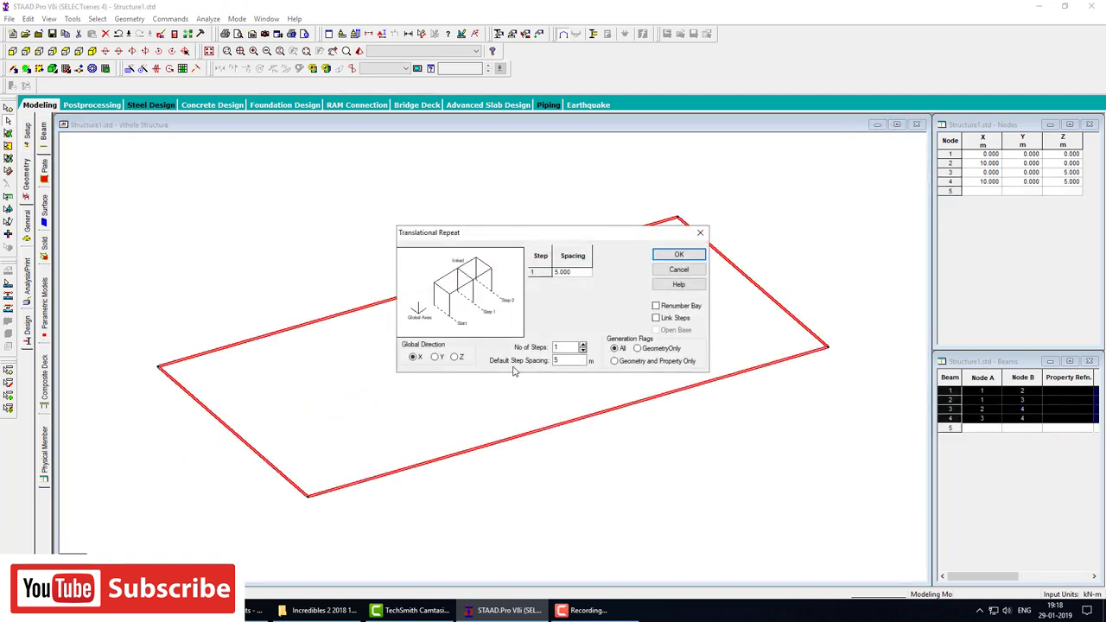
click(435, 357)
double_click(559, 360)
text(3)
key(shift+Tab)
text(5)
click(678, 255)
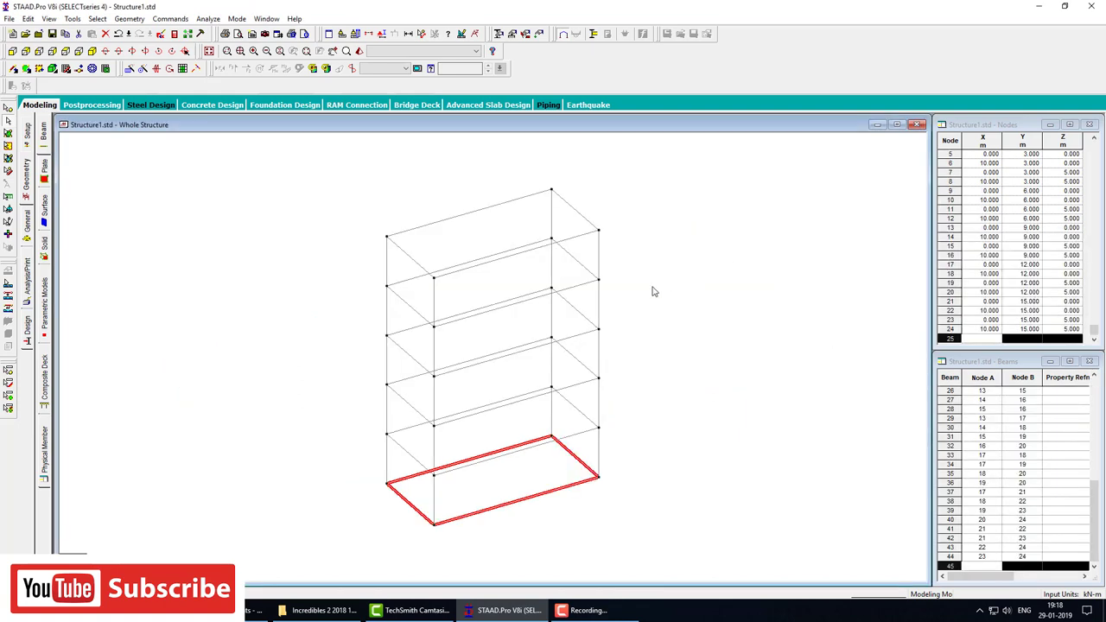
key(Delete)
key(Return)
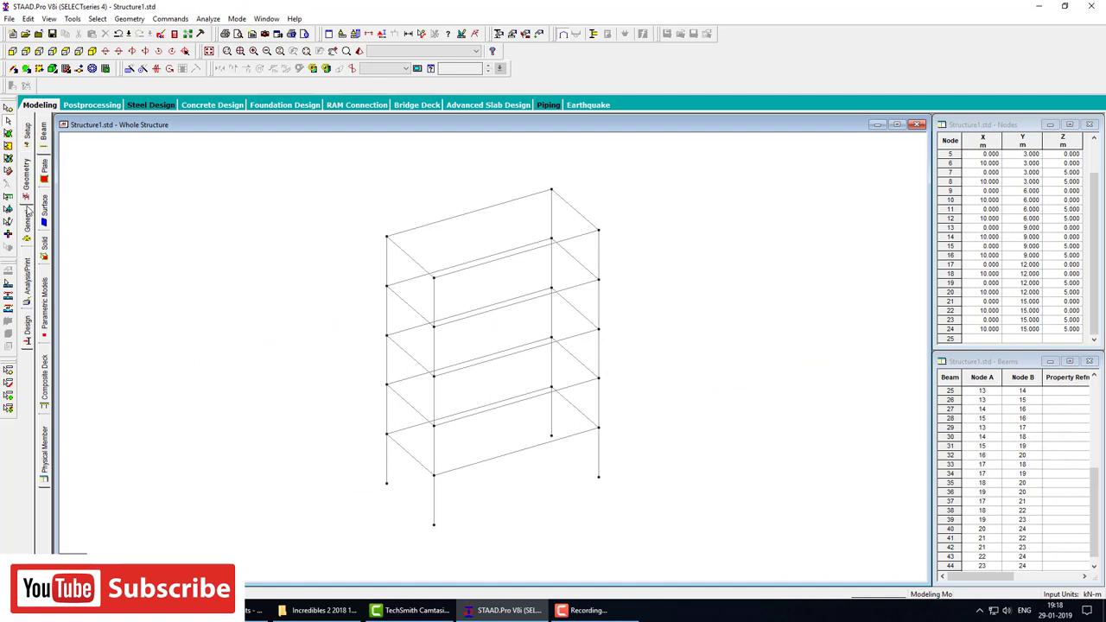
Create Support 2 and assign it to base nodes 1 to 4 in front view.
click(29, 215)
click(44, 223)
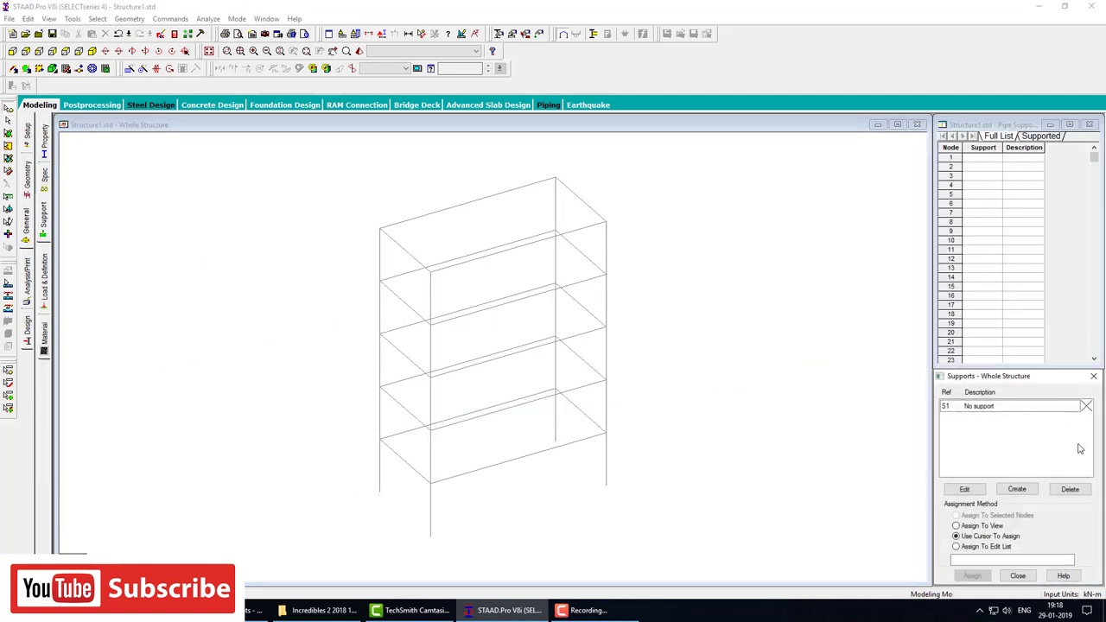
click(1017, 489)
click(949, 588)
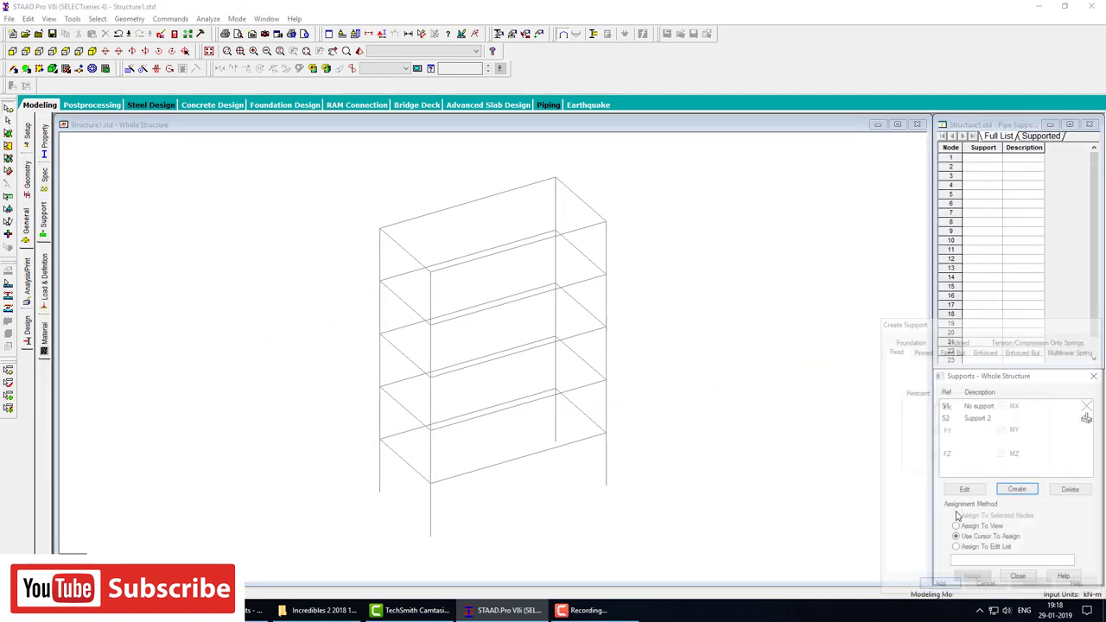
click(991, 421)
click(13, 51)
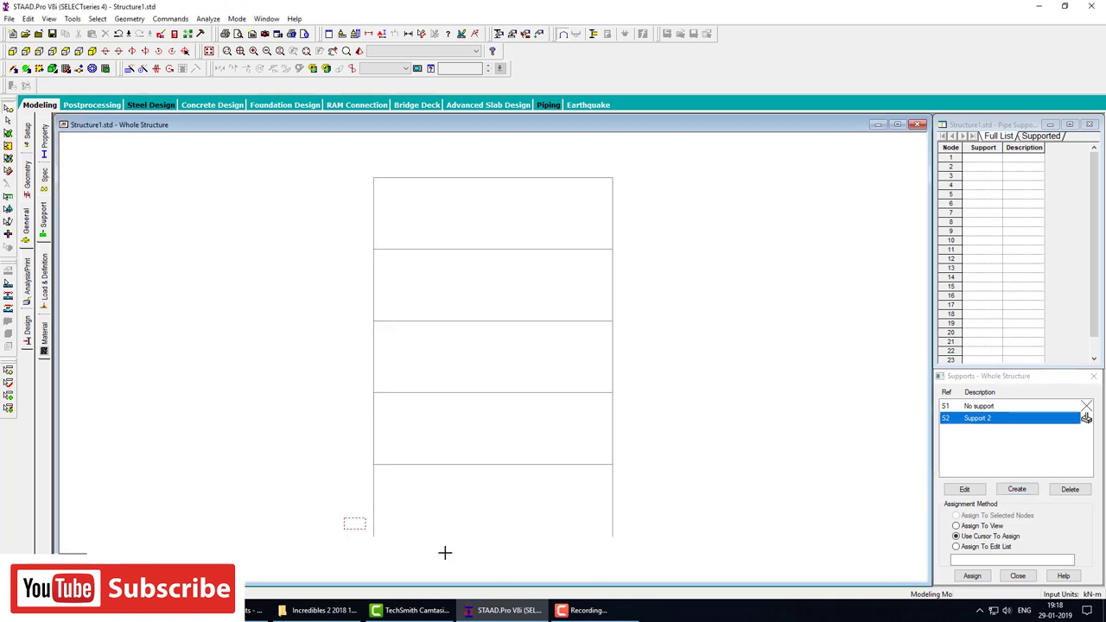
drag(347, 517, 618, 559)
click(972, 575)
click(1074, 508)
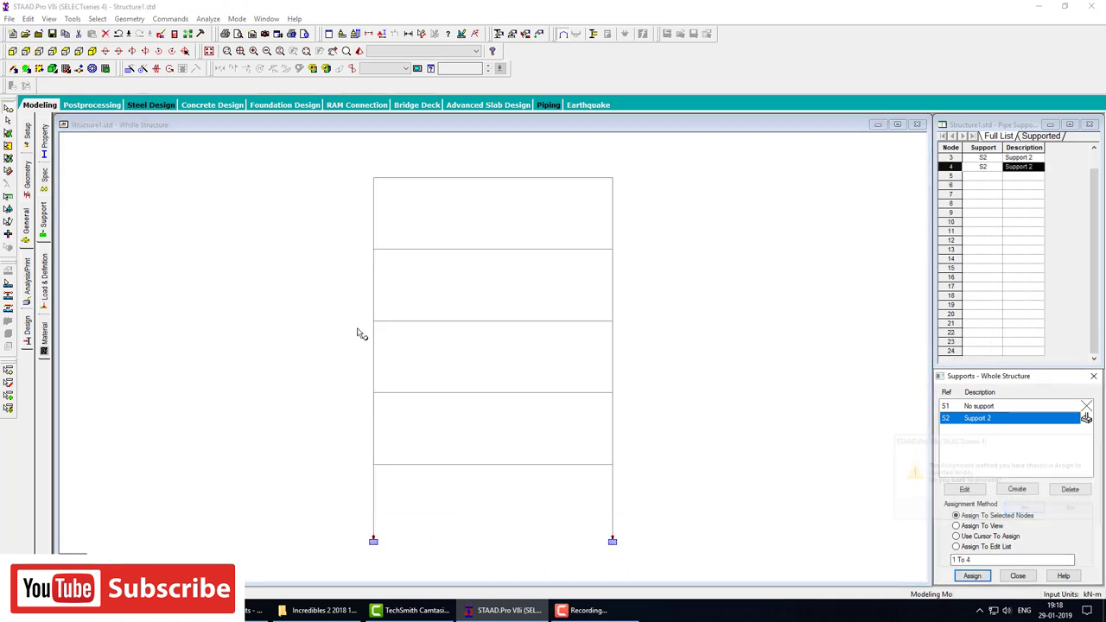
click(46, 145)
click(1062, 483)
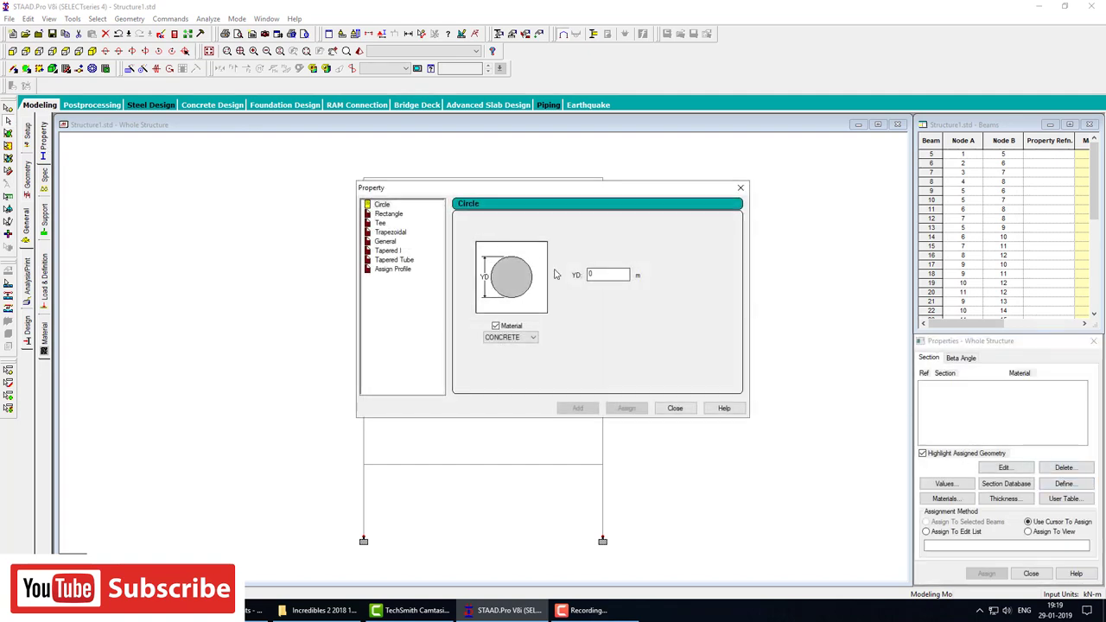
Define a rectangular concrete section with YD 0.3 and ZD 0.3.
click(393, 214)
double_click(604, 267)
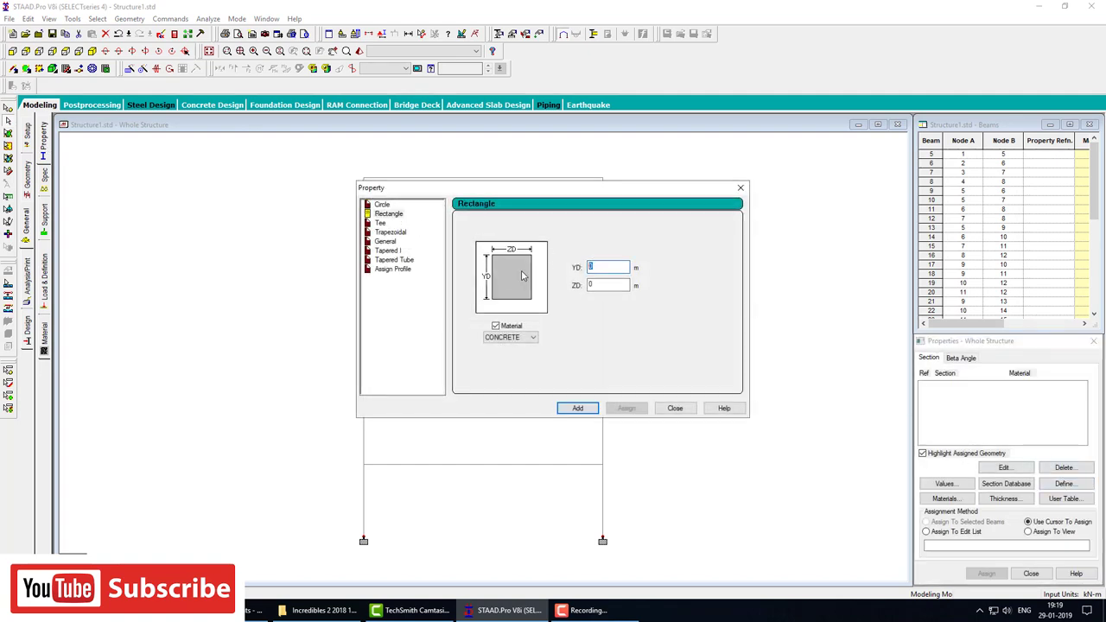
text(0.3)
double_click(590, 284)
double_click(590, 284)
text(0.3)
click(577, 408)
click(672, 408)
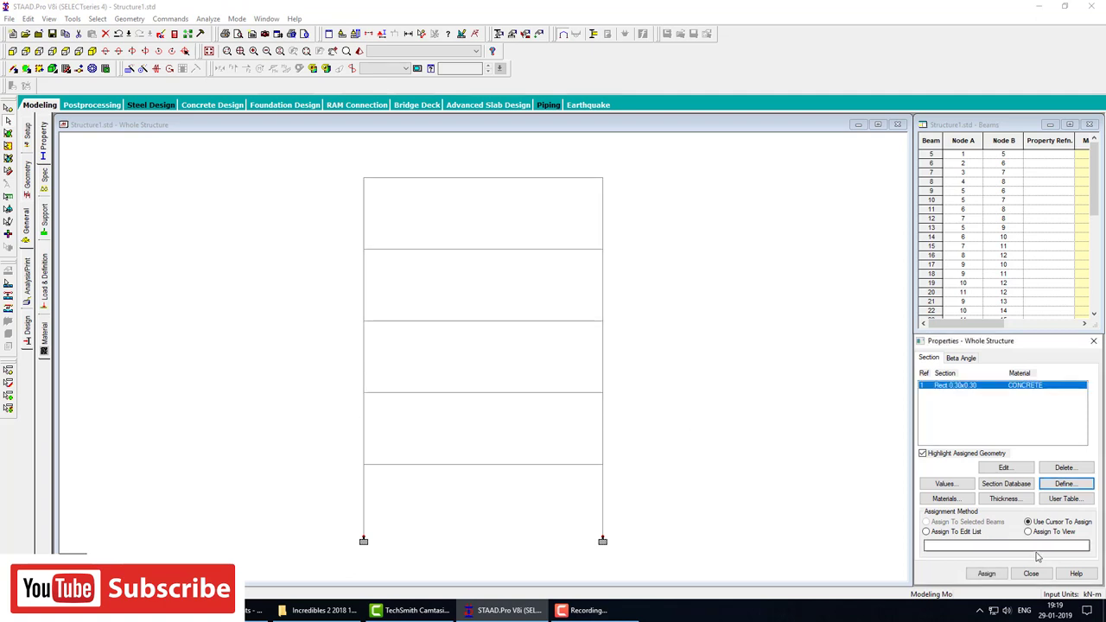
Assign section R1 to all members 5 to 44 in view.
click(1028, 532)
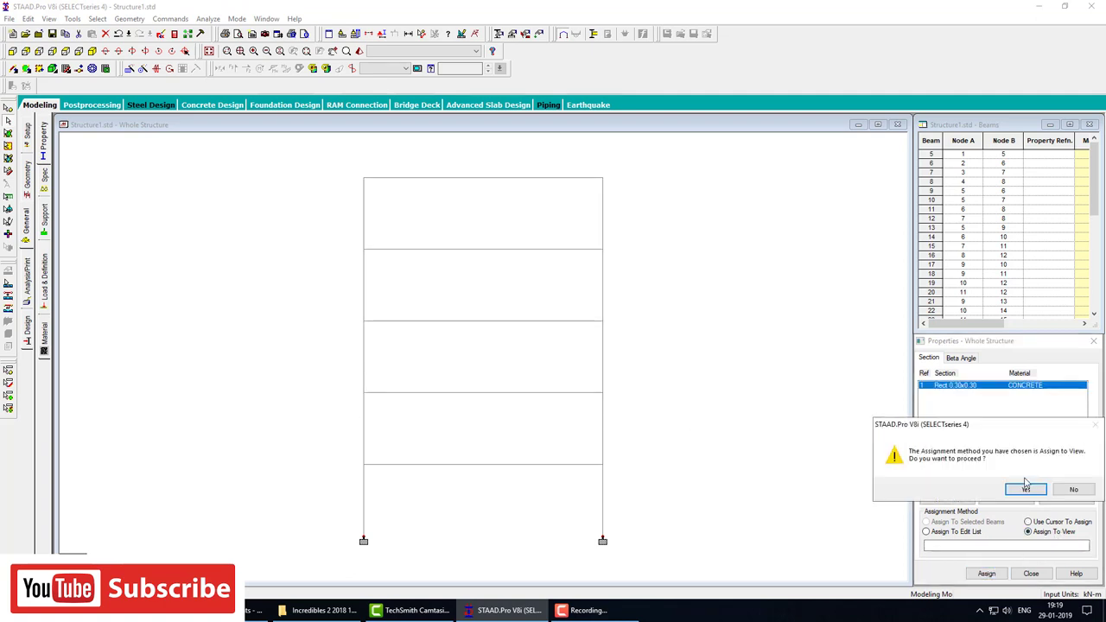
click(1025, 488)
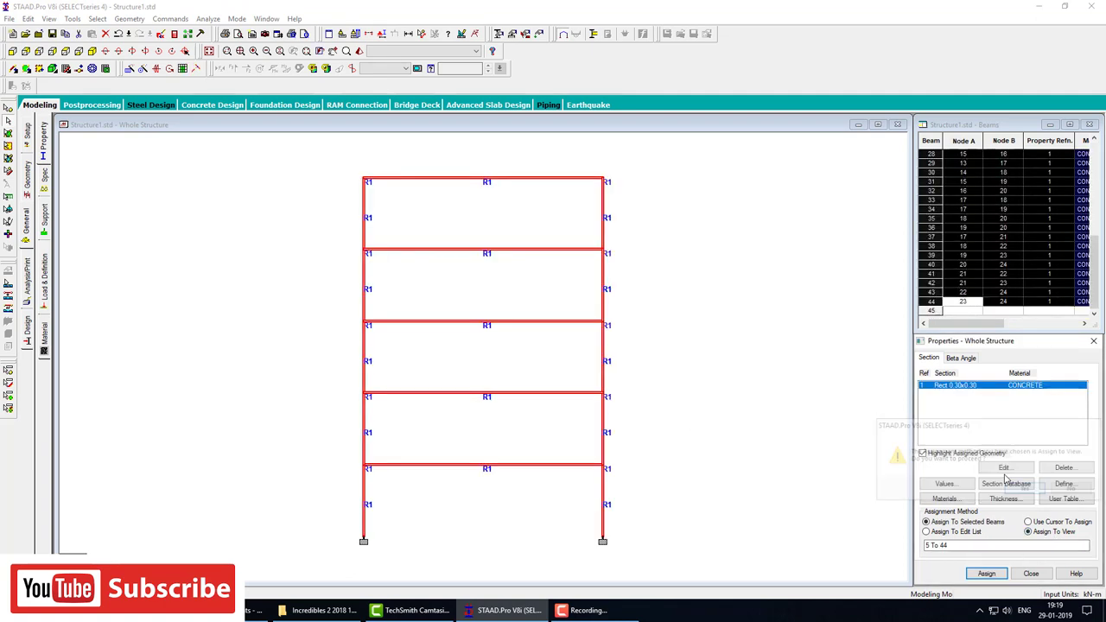
click(44, 259)
click(968, 143)
Add primary load case 1 of type Dead titled 'dead'.
click(992, 501)
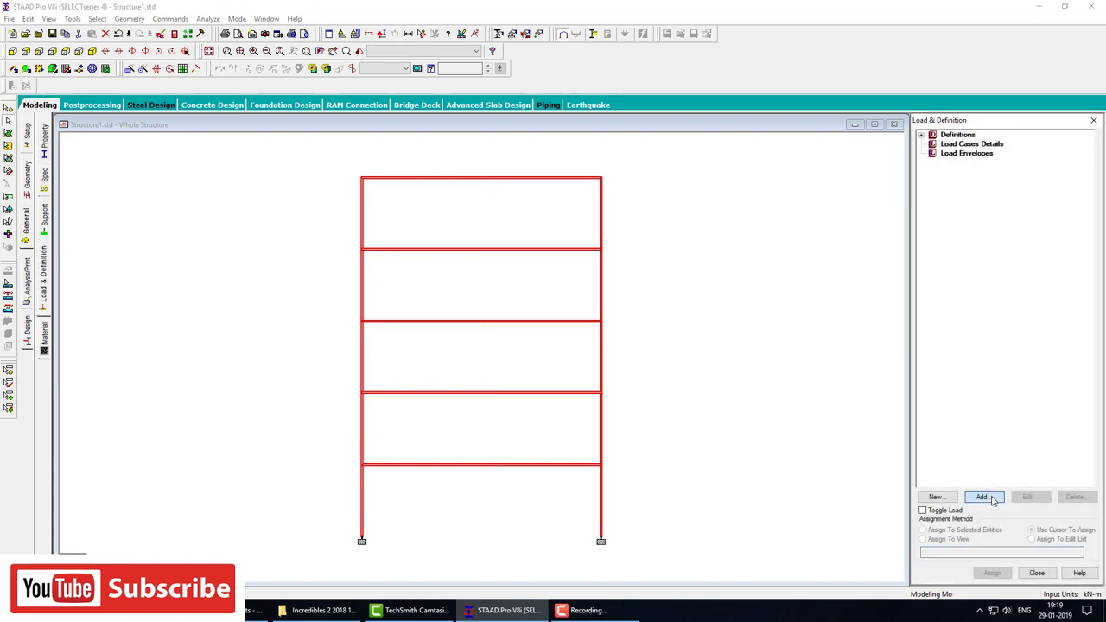
click(596, 239)
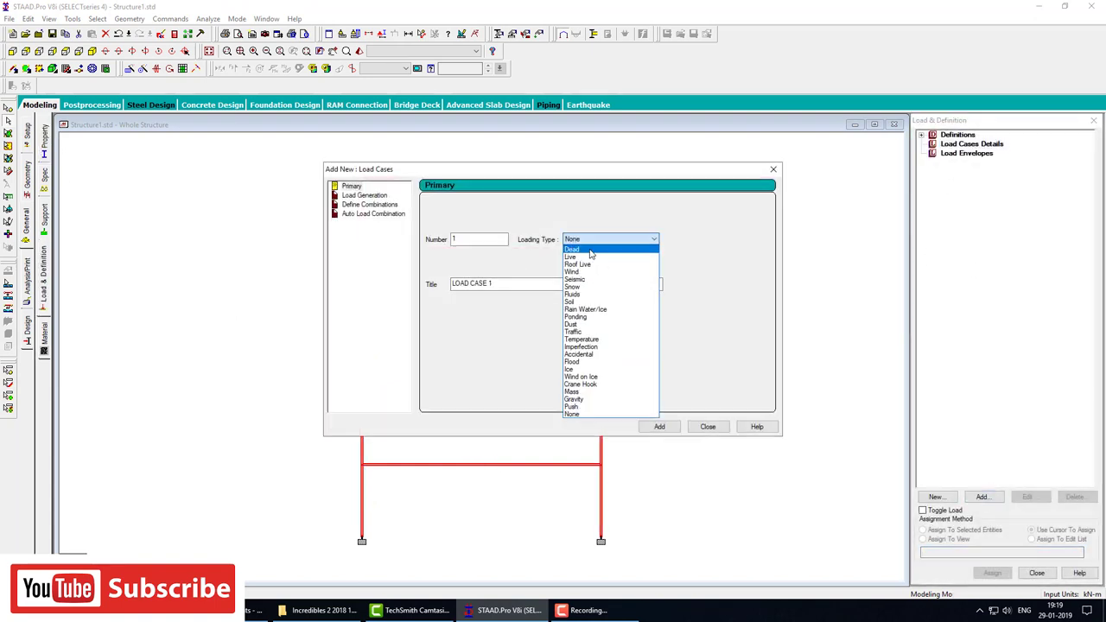
click(591, 251)
drag(518, 283, 302, 298)
text(dead)
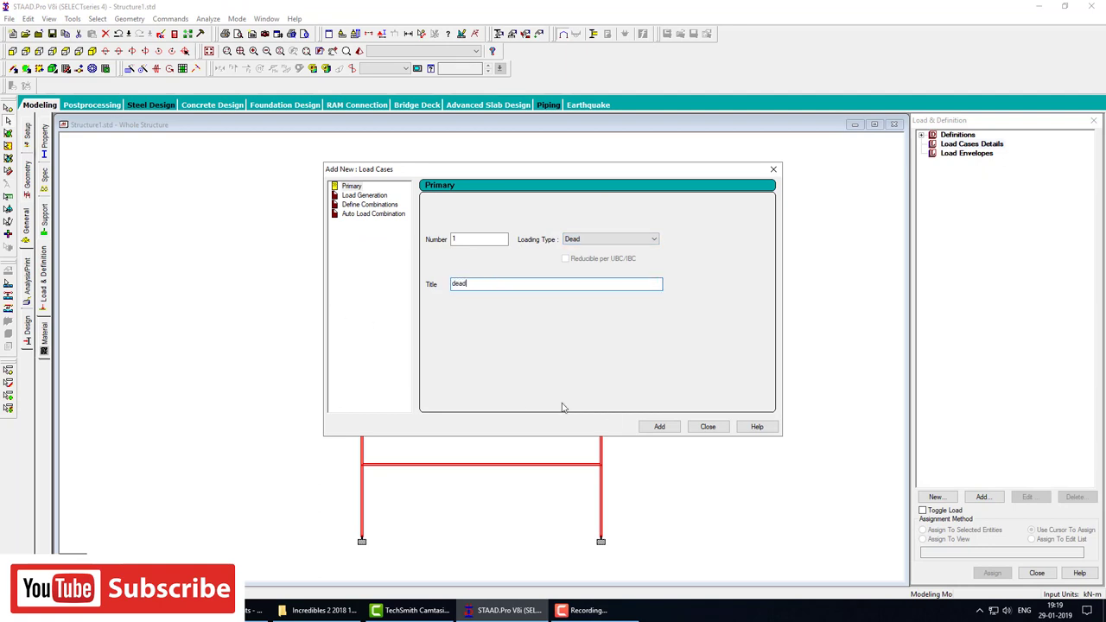
click(657, 426)
click(708, 426)
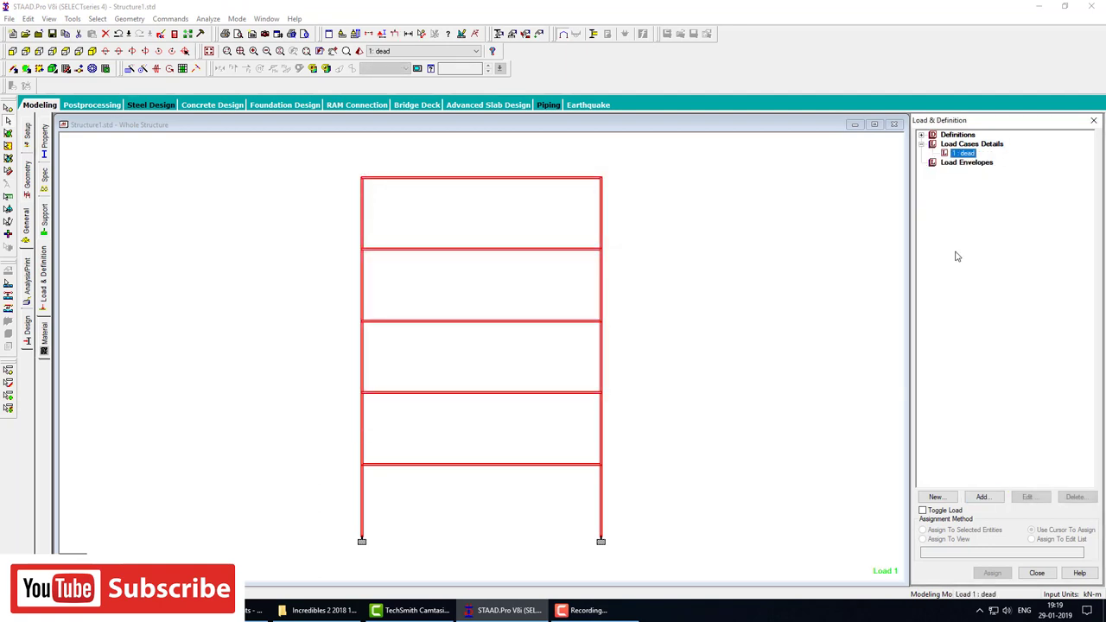
Add a self-weight load of Y -1 to the dead case and assign it to the whole frame.
click(982, 496)
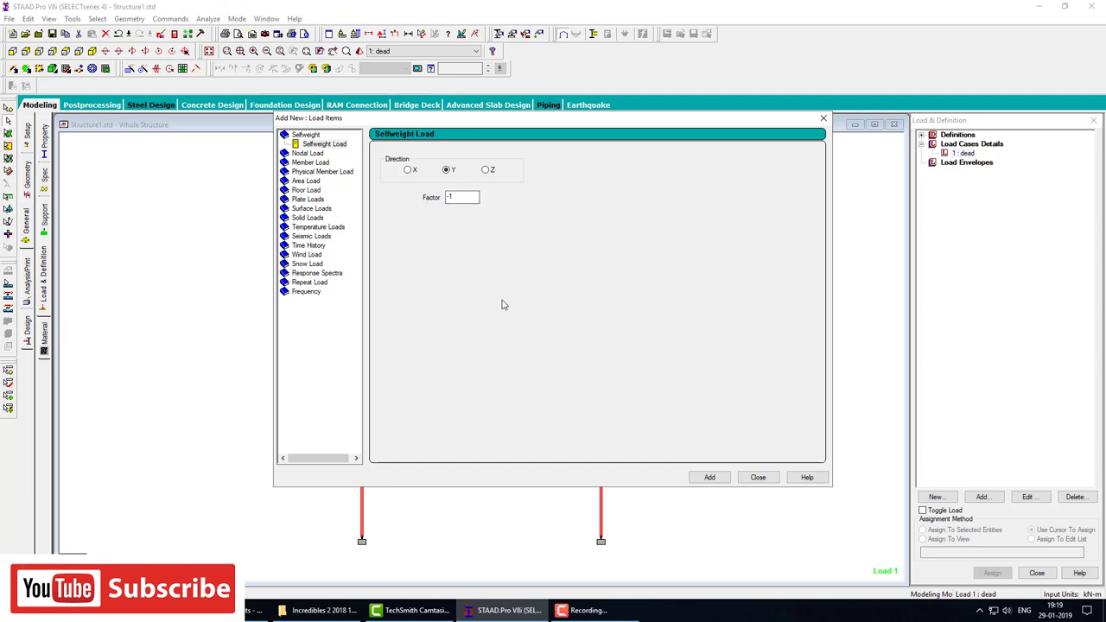
click(709, 477)
click(758, 477)
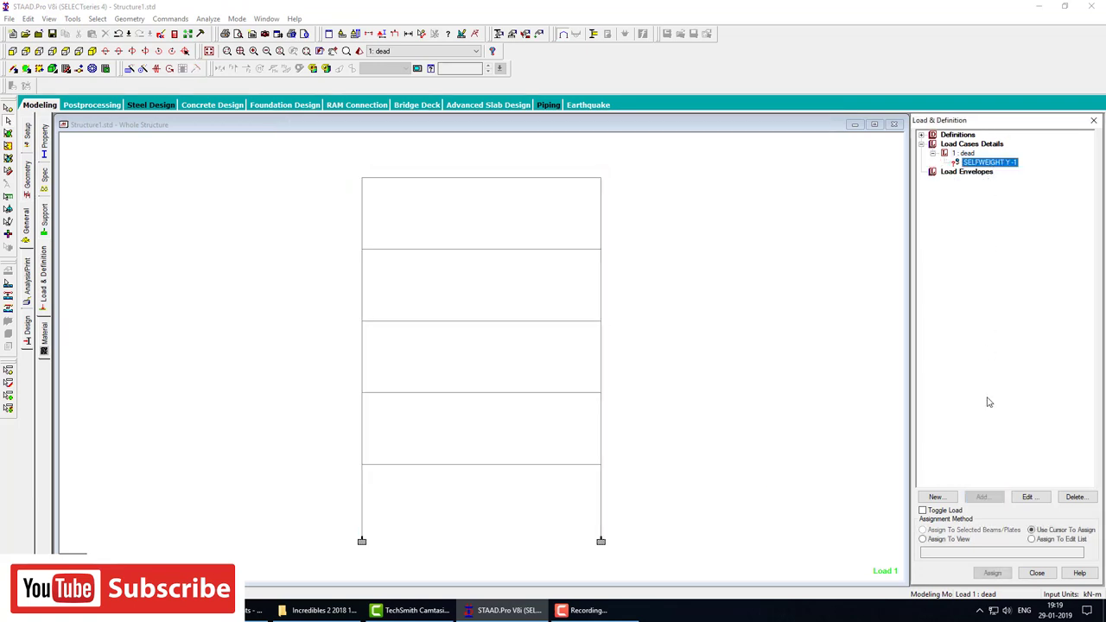
click(922, 539)
click(992, 573)
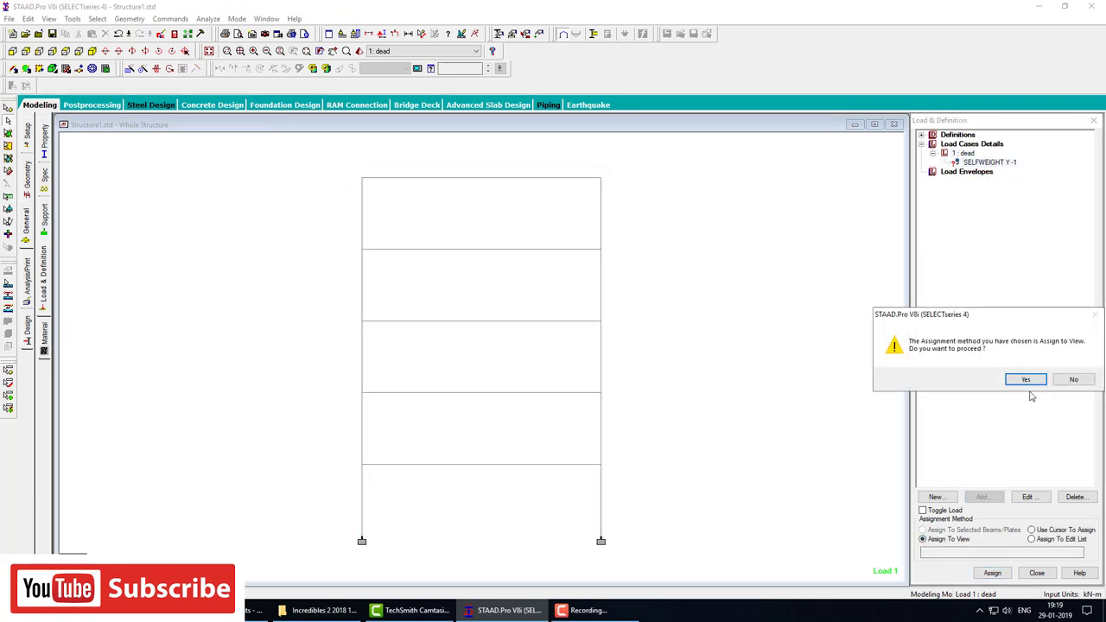
click(1026, 380)
click(29, 285)
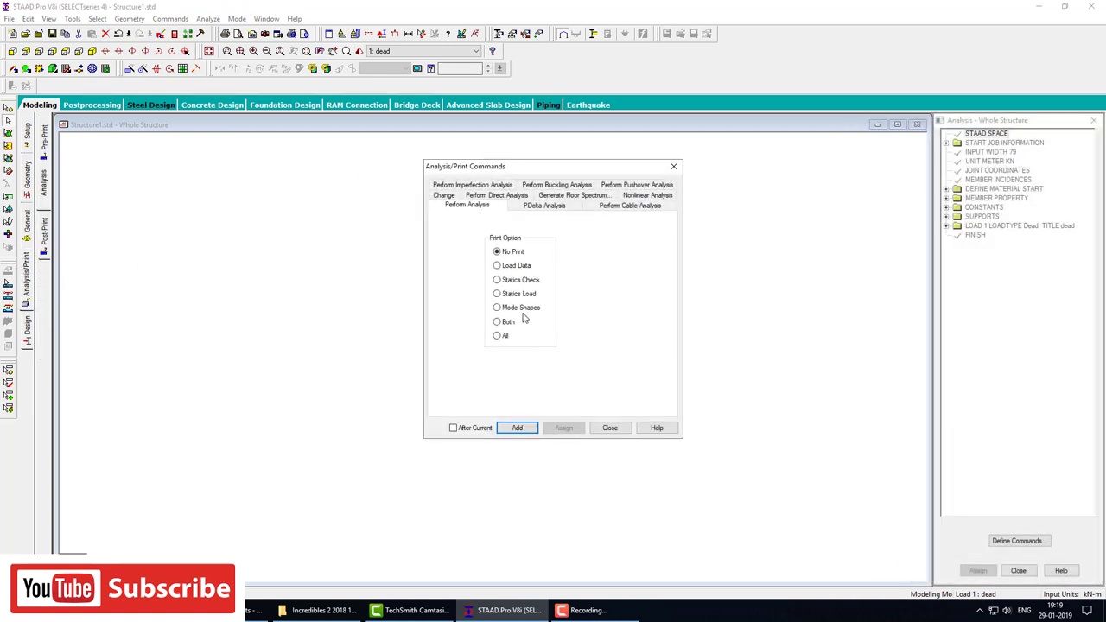
Add a PERFORM ANALYSIS command with PRINT ALL.
click(505, 337)
click(517, 427)
click(610, 428)
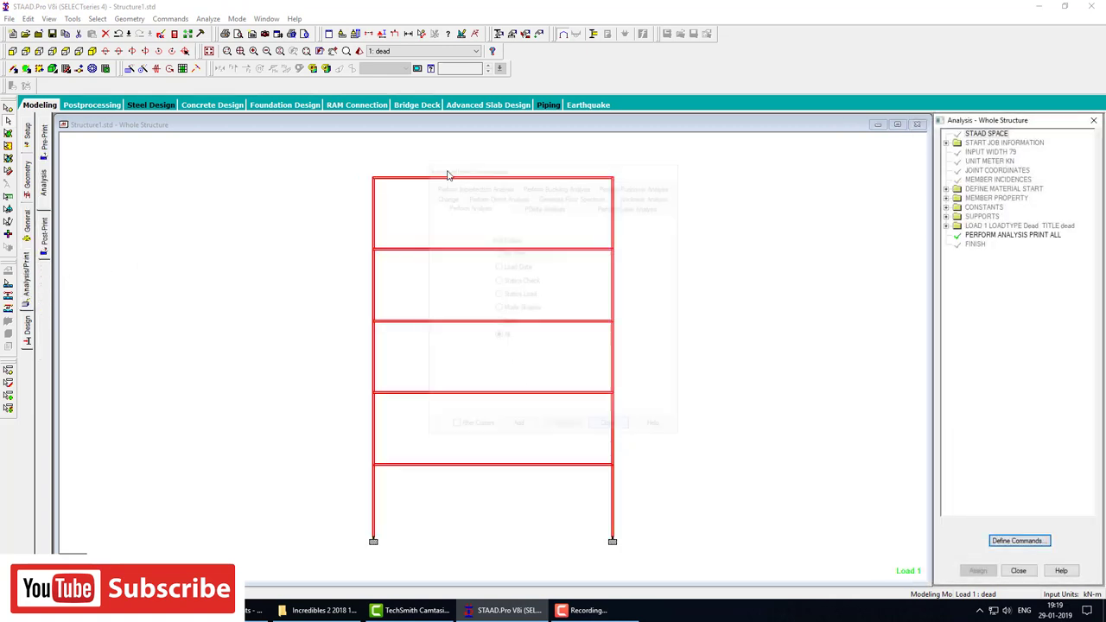
Save and run the analysis, then close the finished analysis window and view isometrically.
click(209, 19)
click(223, 36)
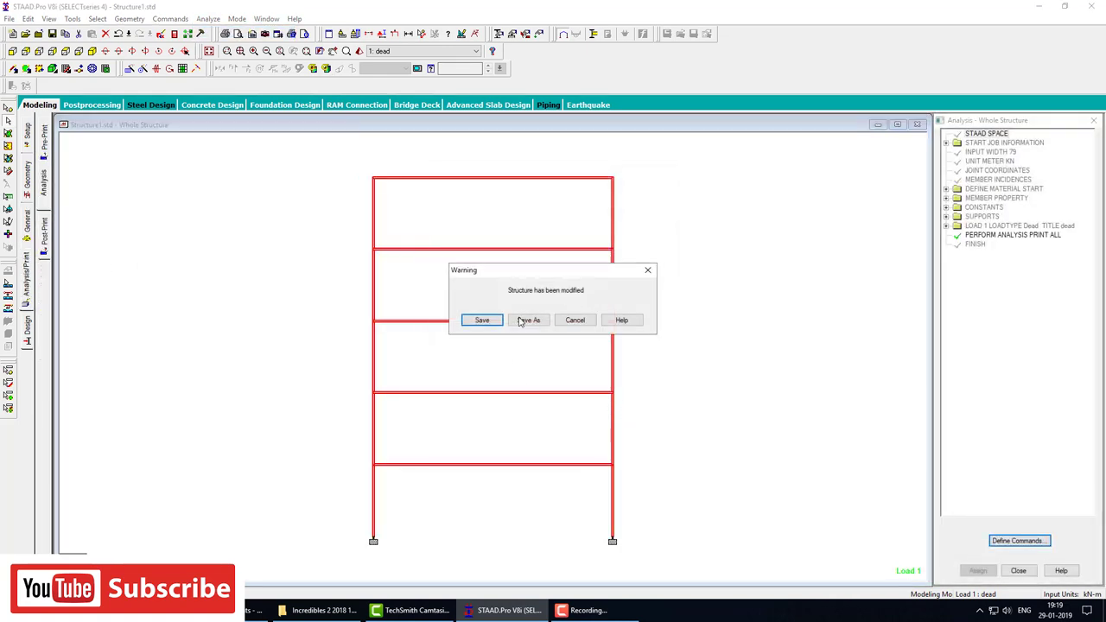
click(482, 320)
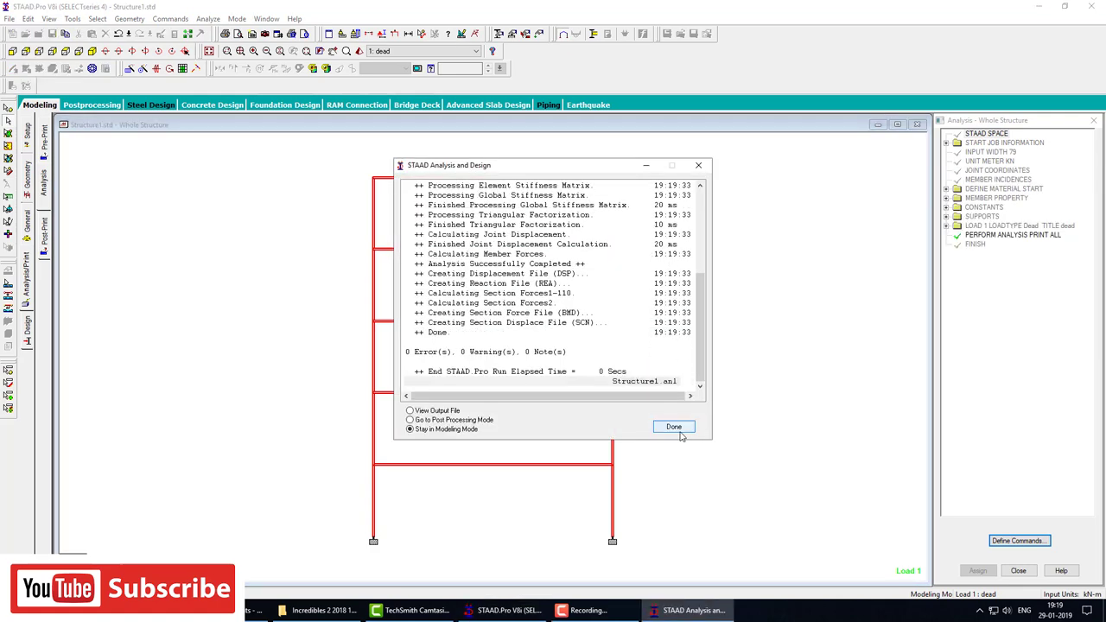
click(667, 425)
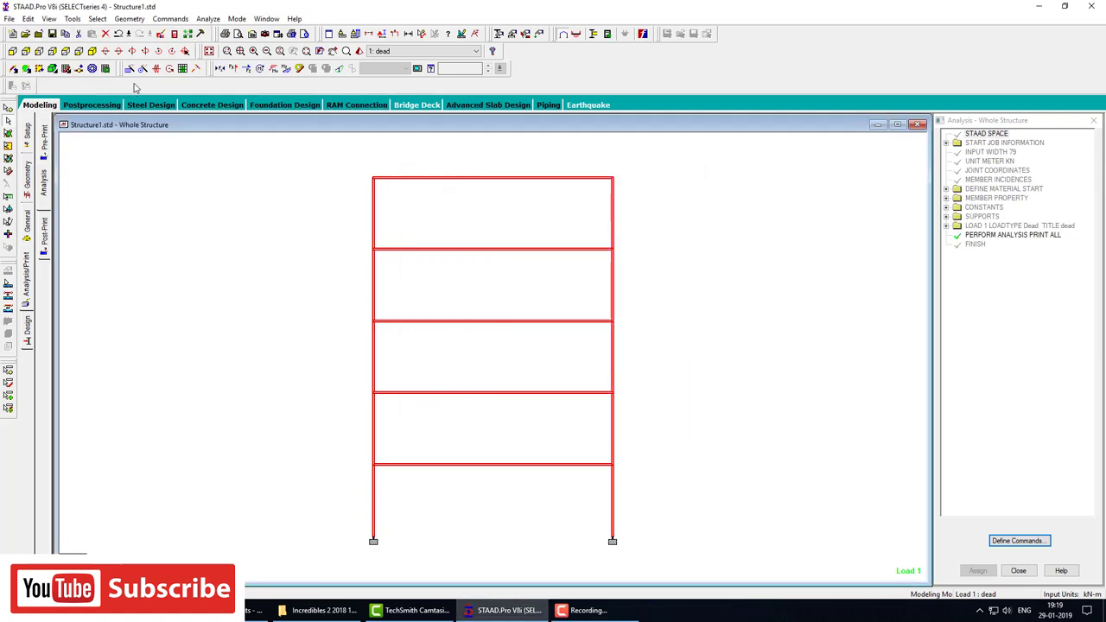
click(208, 51)
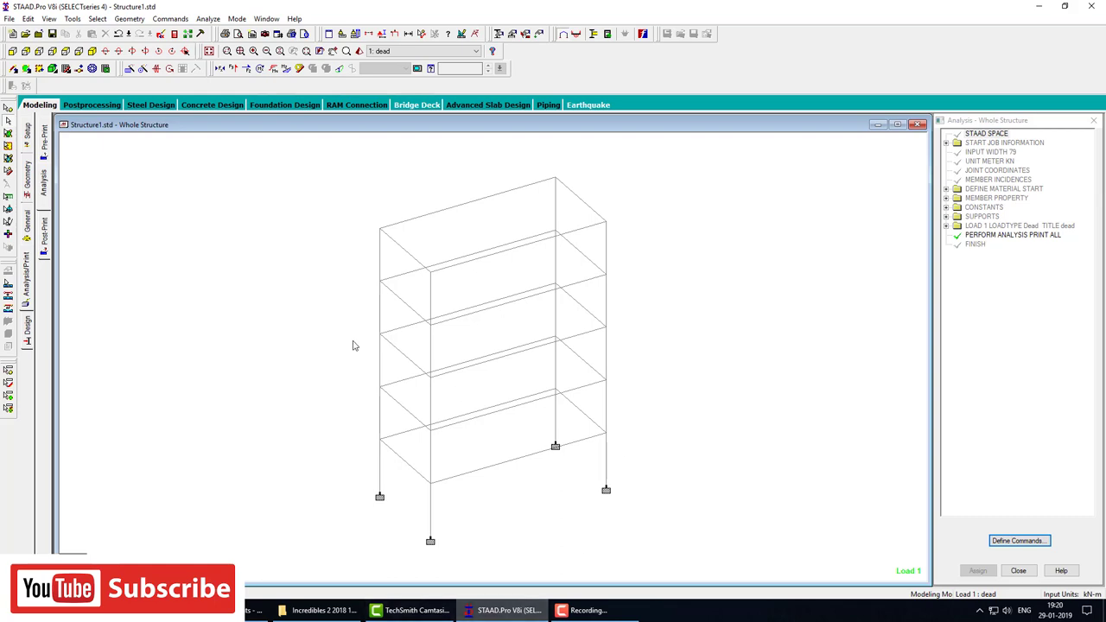
Enter post-processing, hide the displacement diagram and select the support nodes in isometric view.
click(12, 51)
click(92, 105)
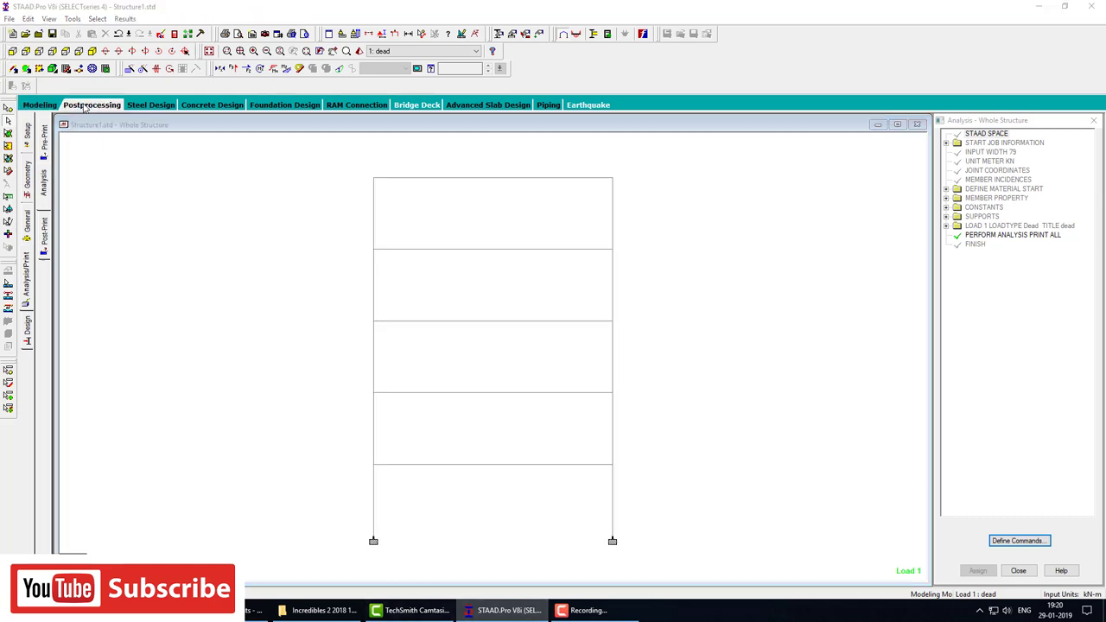
click(573, 393)
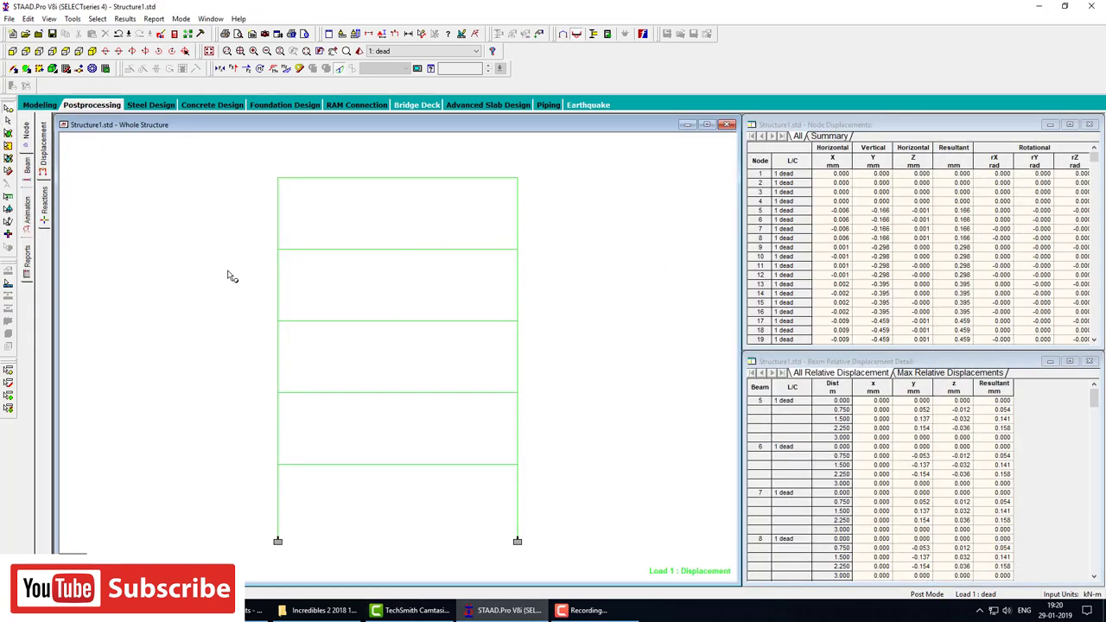
click(338, 71)
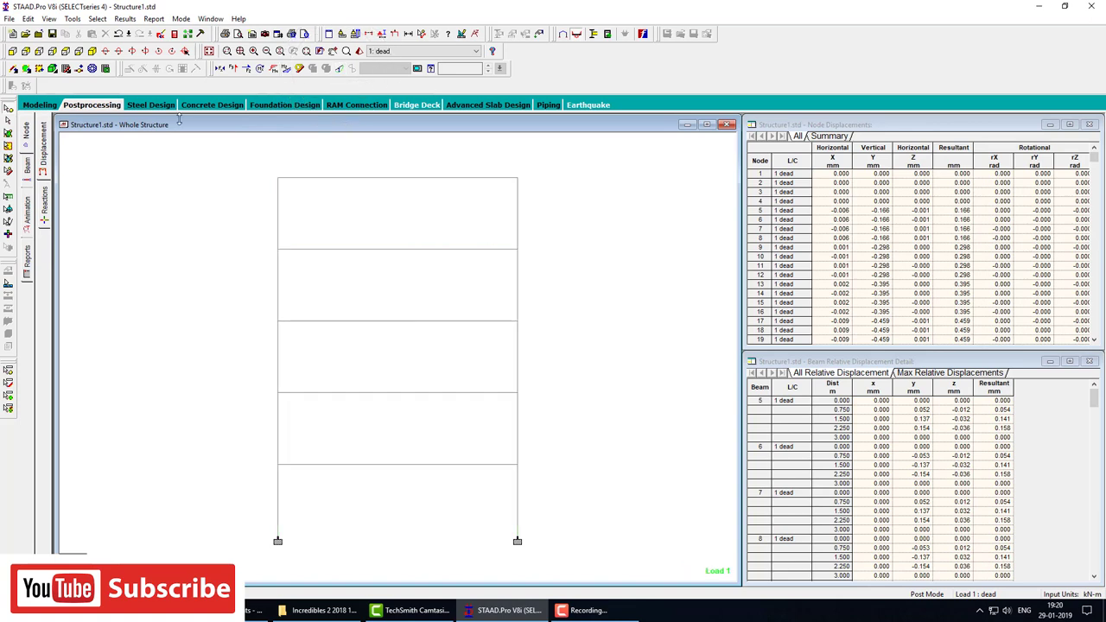
drag(233, 528, 573, 581)
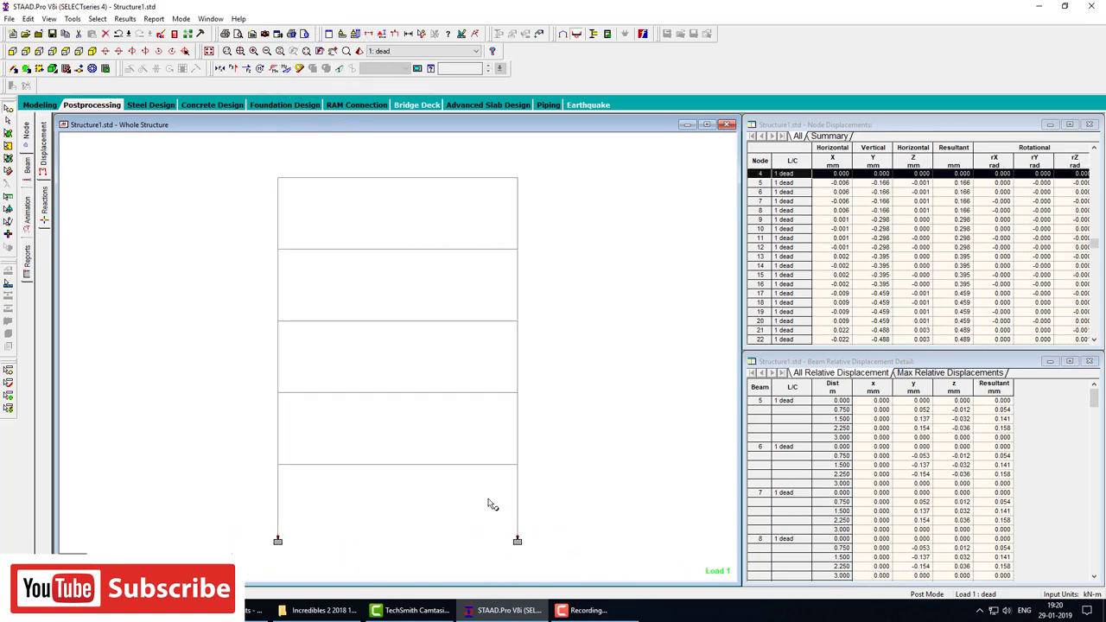
click(92, 52)
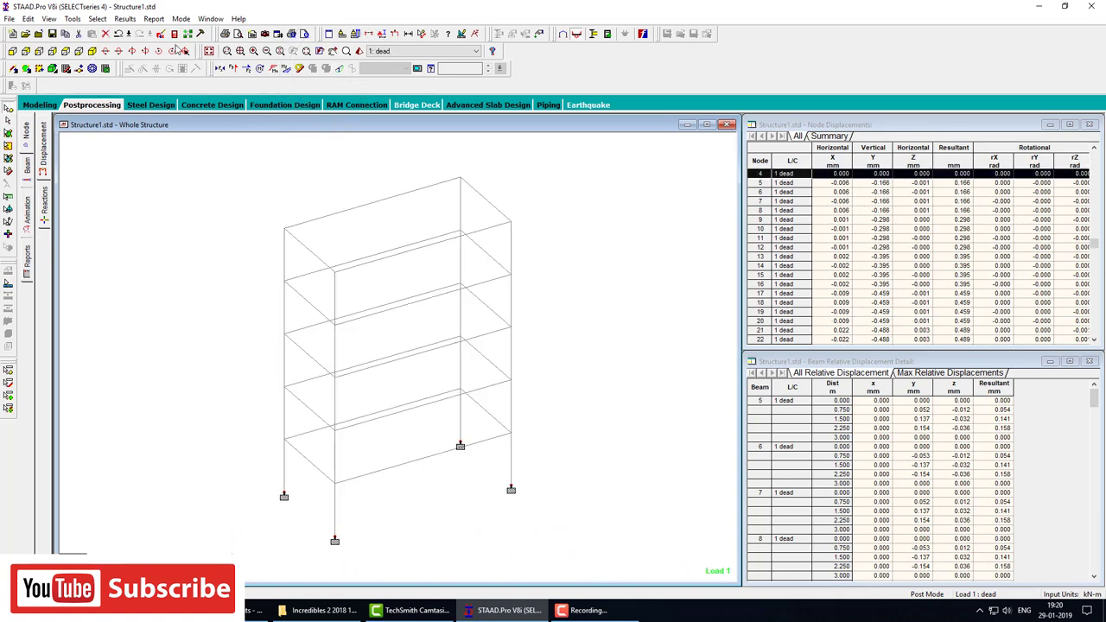
click(153, 19)
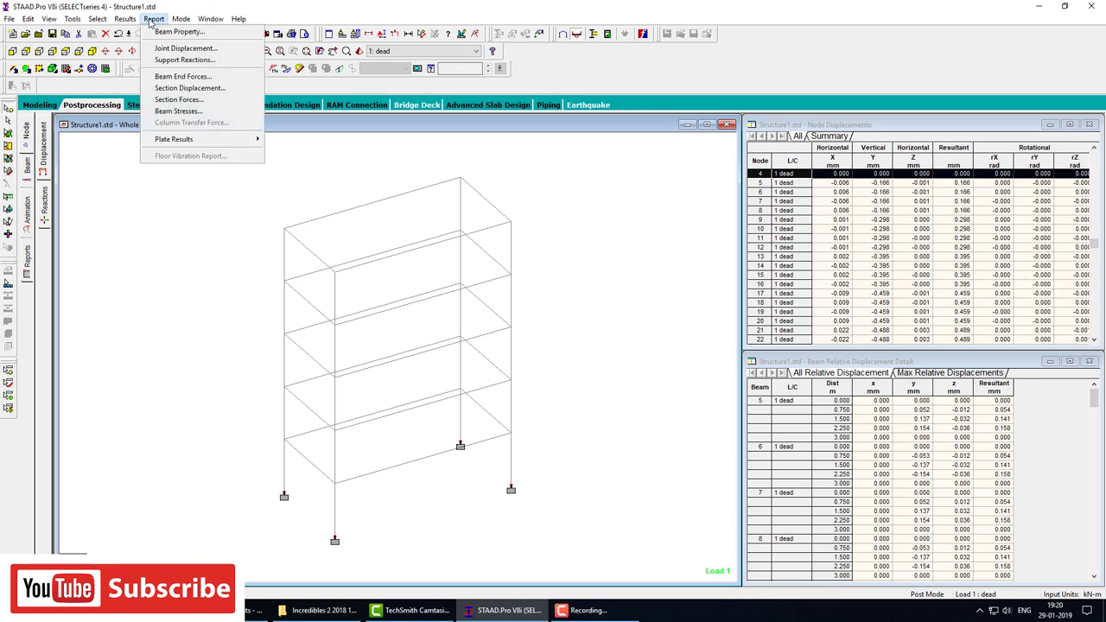
Generate the support reactions report table for nodes 1–4.
click(177, 61)
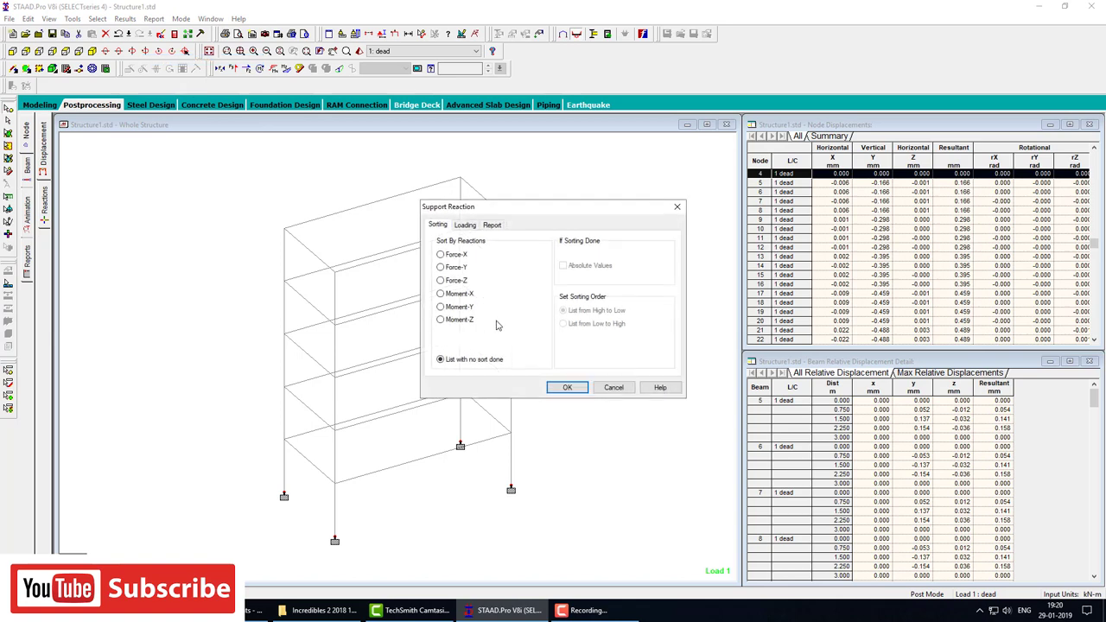
click(466, 226)
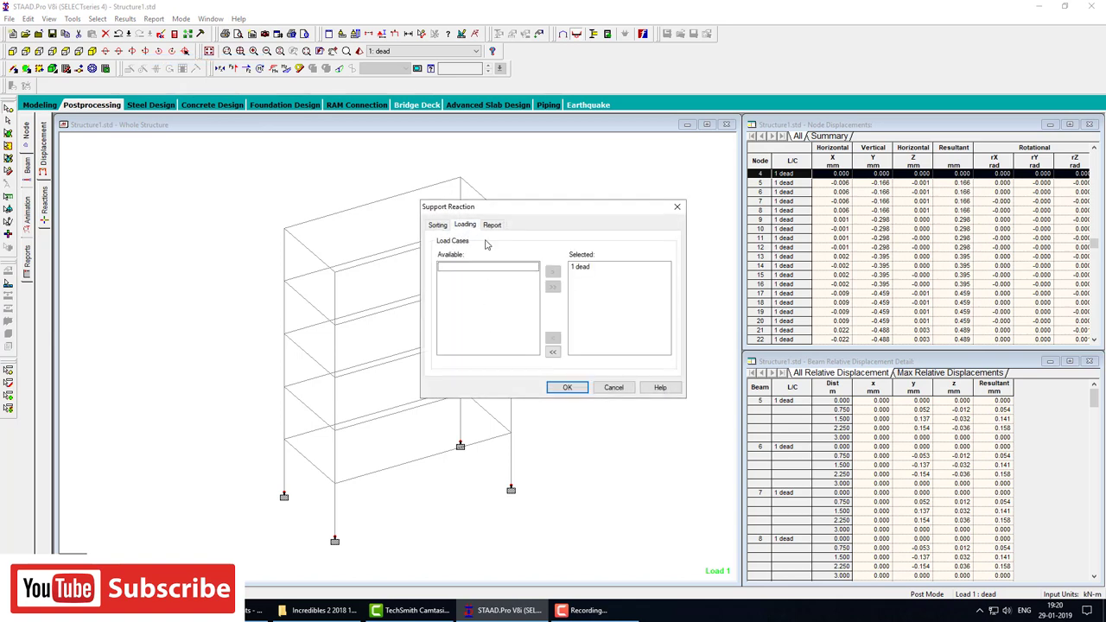
click(438, 227)
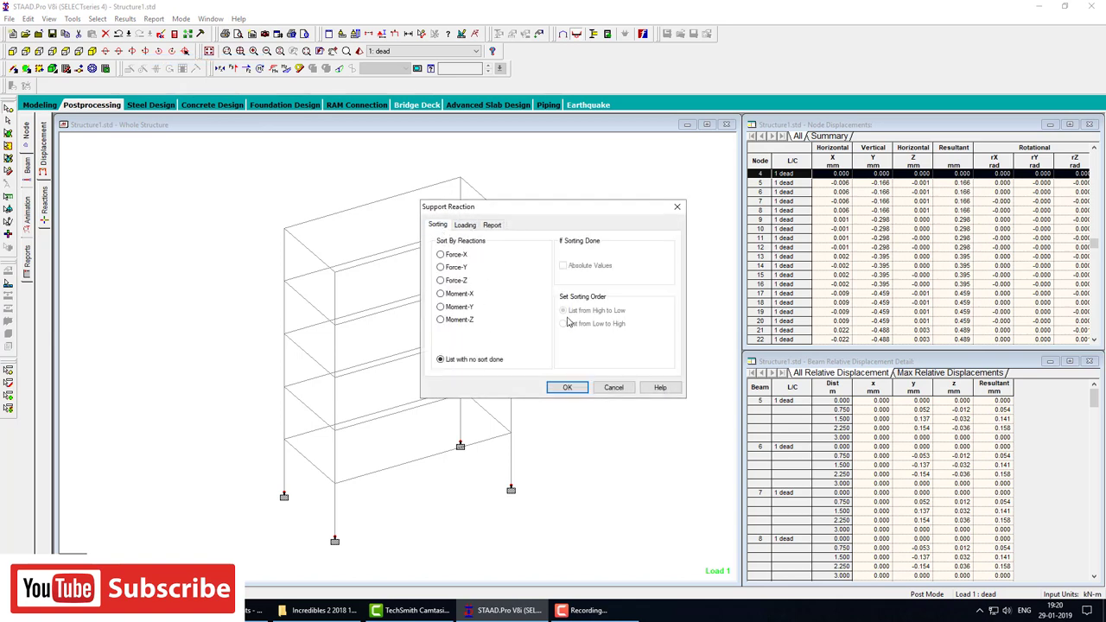
click(491, 225)
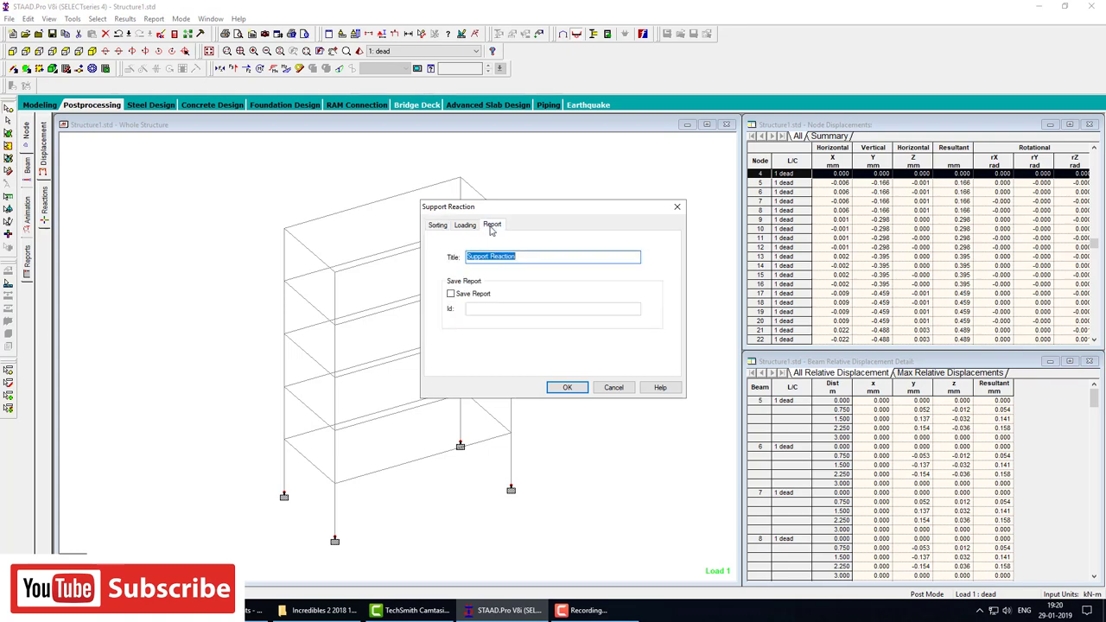
click(439, 225)
click(568, 388)
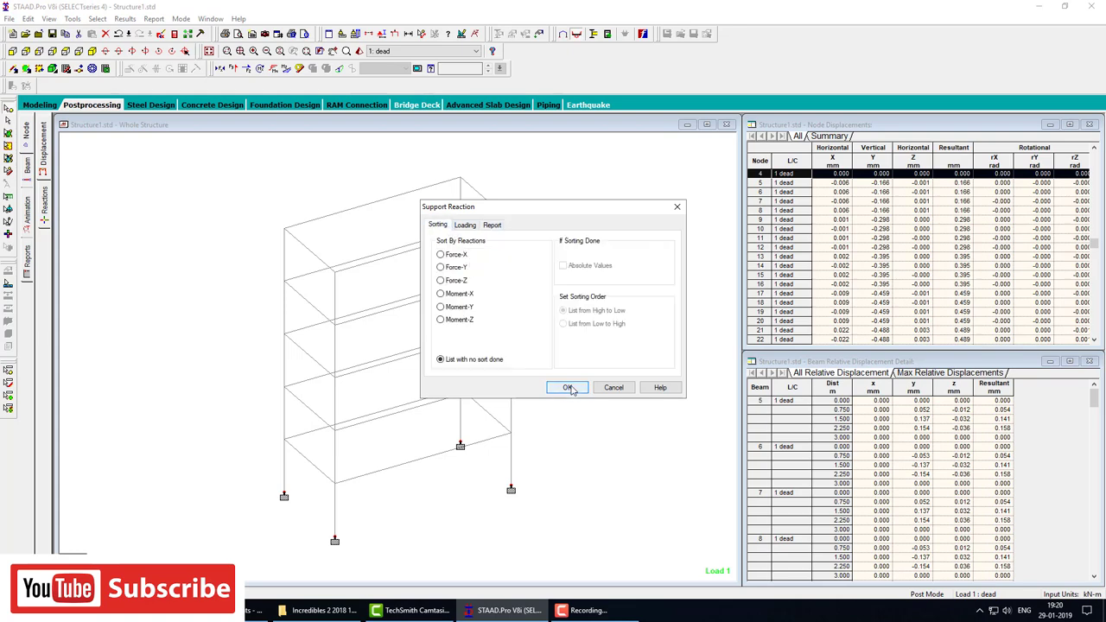
click(568, 388)
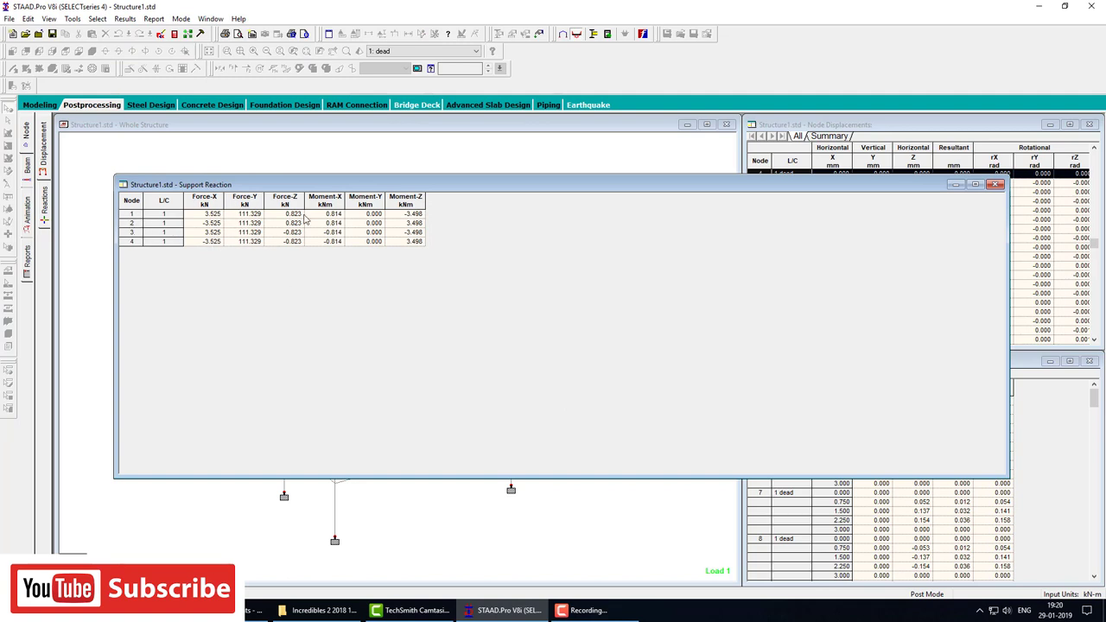
Select and copy the support reaction table, then go to the desktop's New menu.
click(136, 202)
key(super+d)
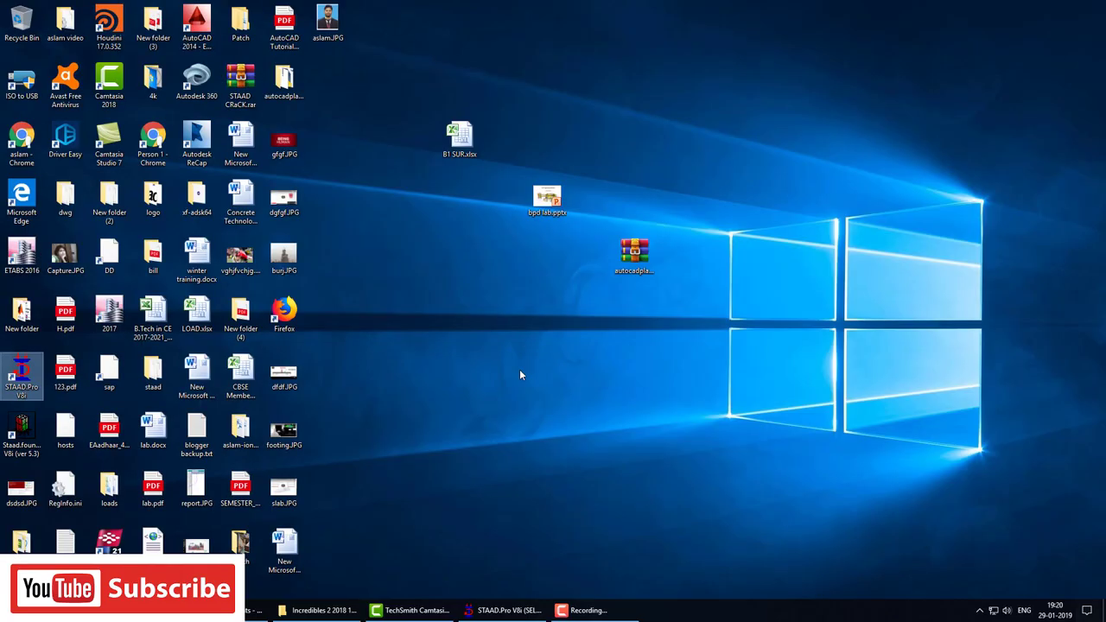
right_click(427, 278)
mouse_move(506, 393)
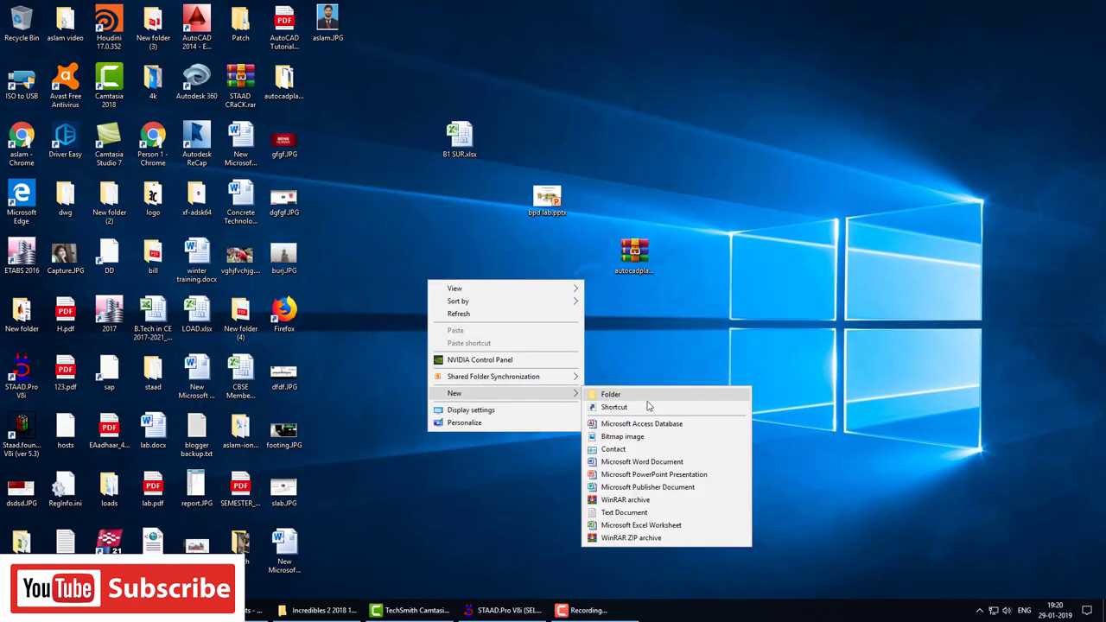
Create a new Excel worksheet on the desktop, closing a stray Publisher document.
click(618, 482)
double_click(475, 325)
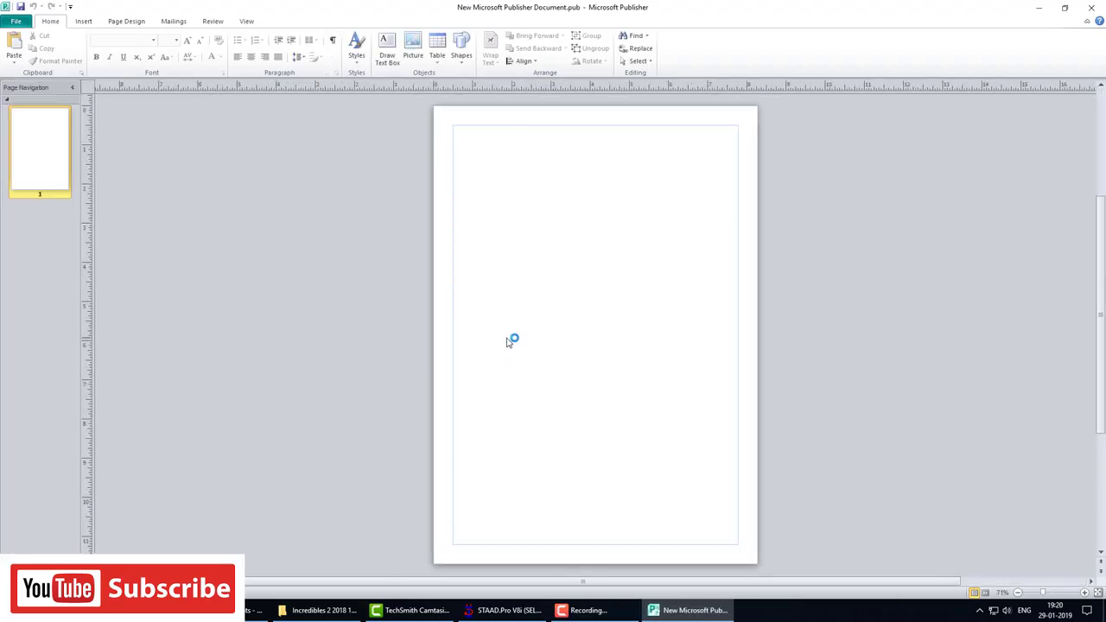
click(1091, 7)
right_click(538, 340)
mouse_move(615, 466)
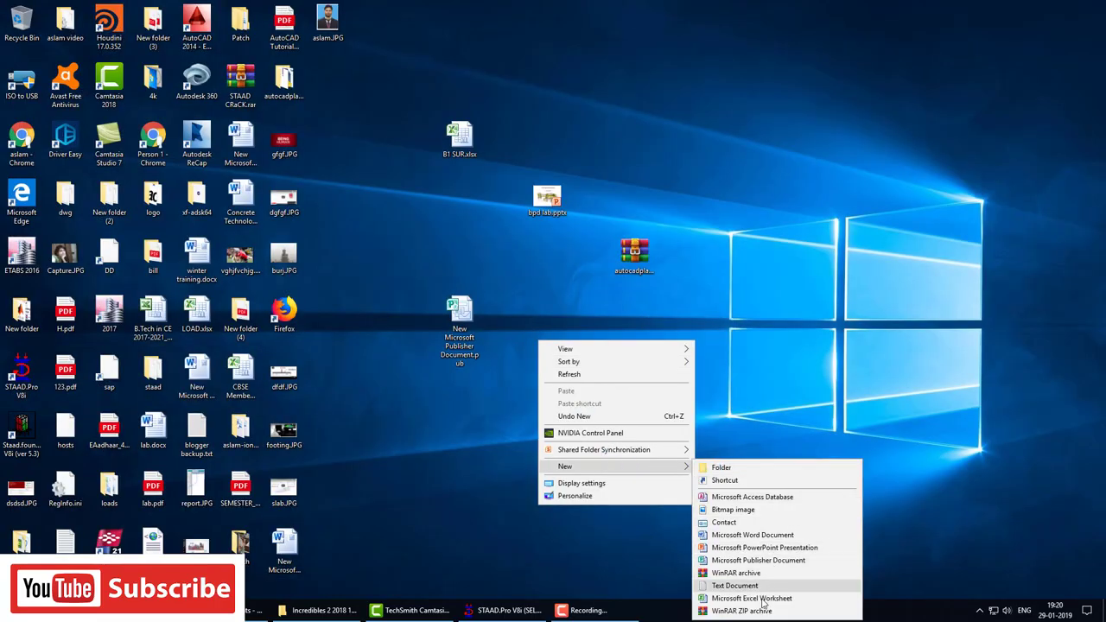
click(751, 597)
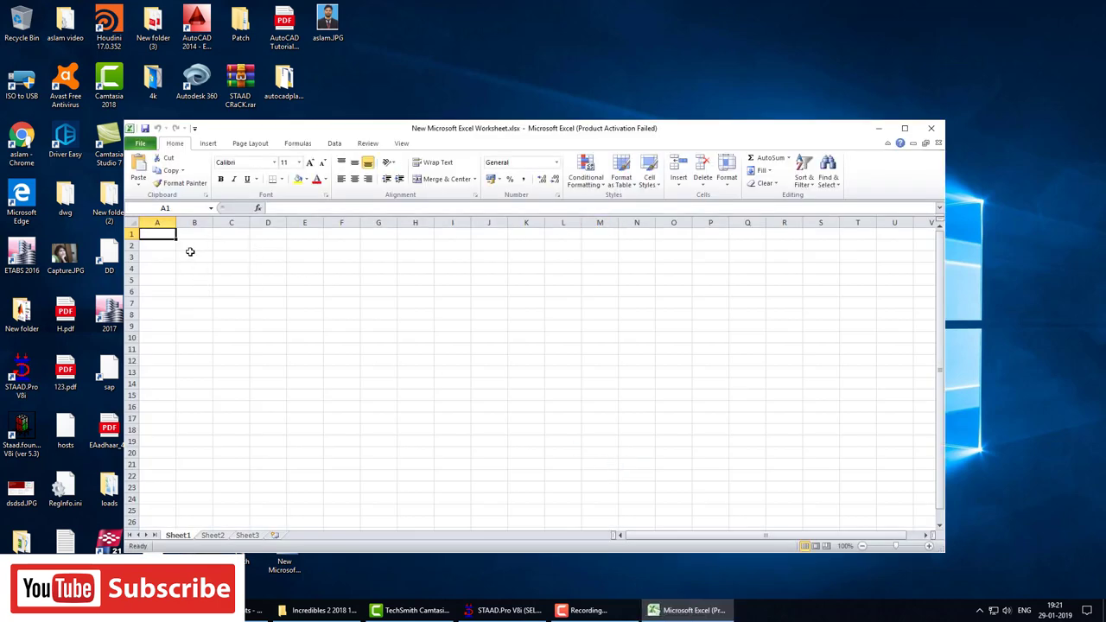
Paste the nodes 1–4 support reactions at B3 in Sheet1, widen columns F, D and G, then return to STAAD.Pro.
click(190, 251)
key(ctrl+v)
click(445, 364)
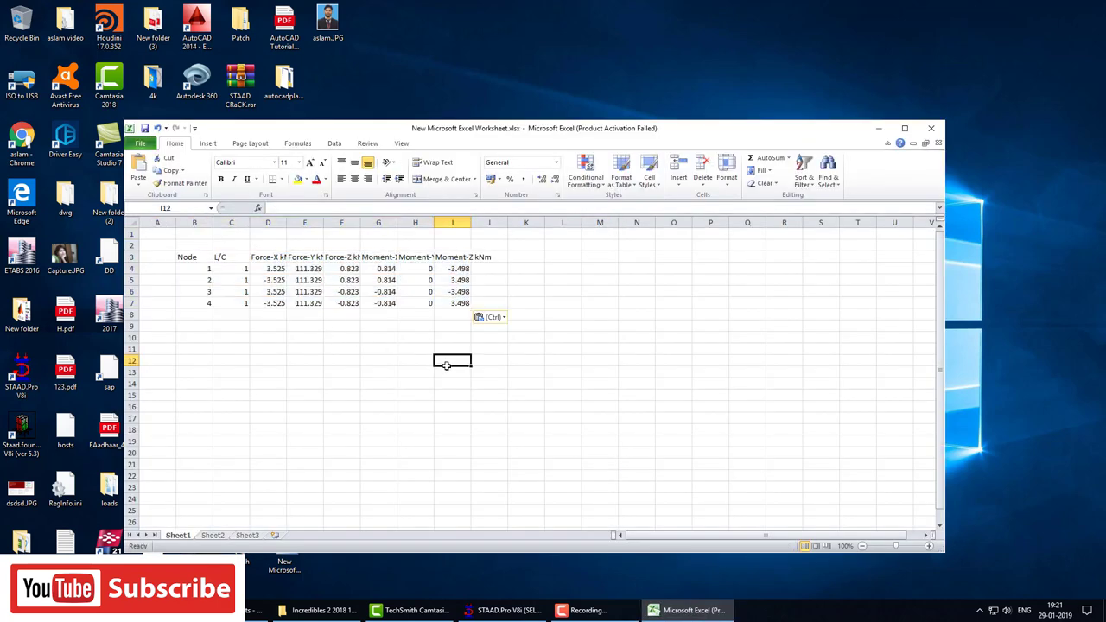
drag(359, 222, 386, 223)
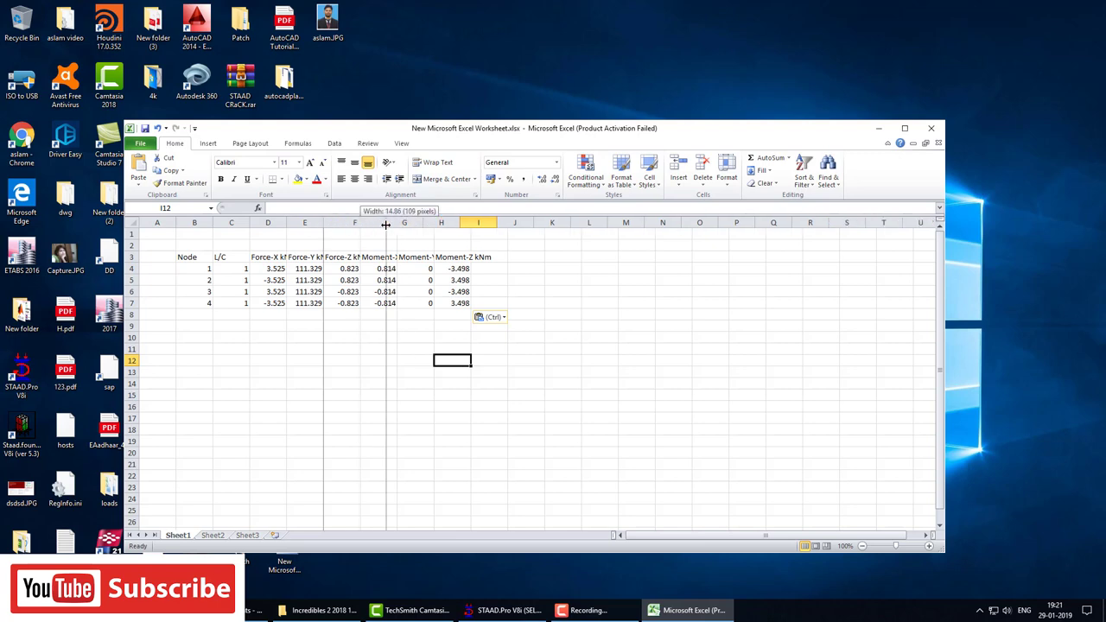
drag(286, 223, 315, 223)
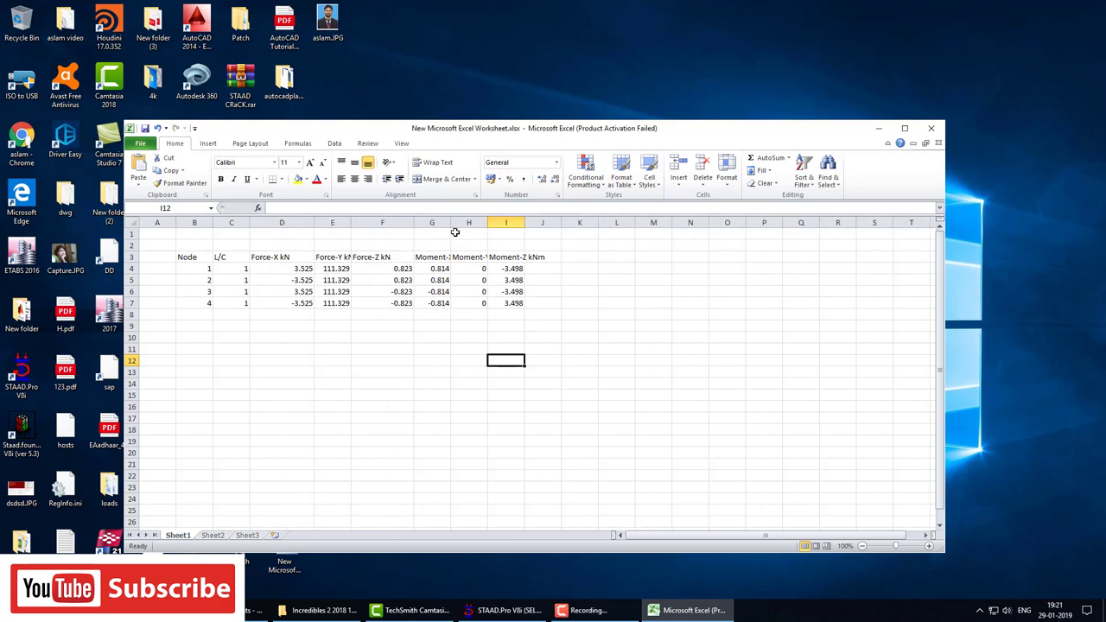
drag(451, 223, 583, 223)
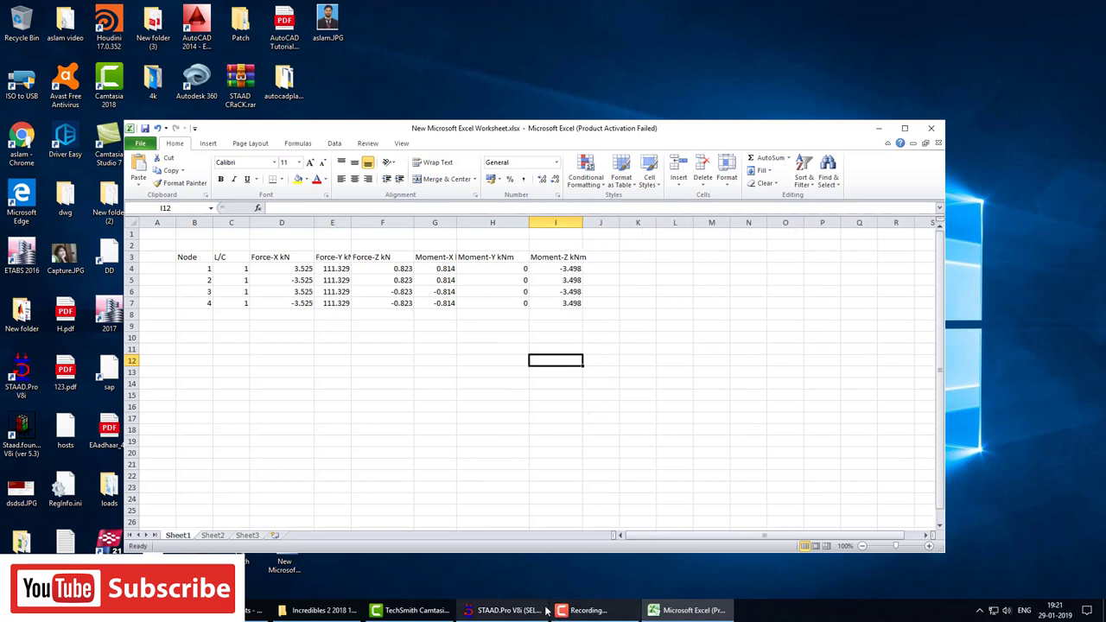
click(504, 610)
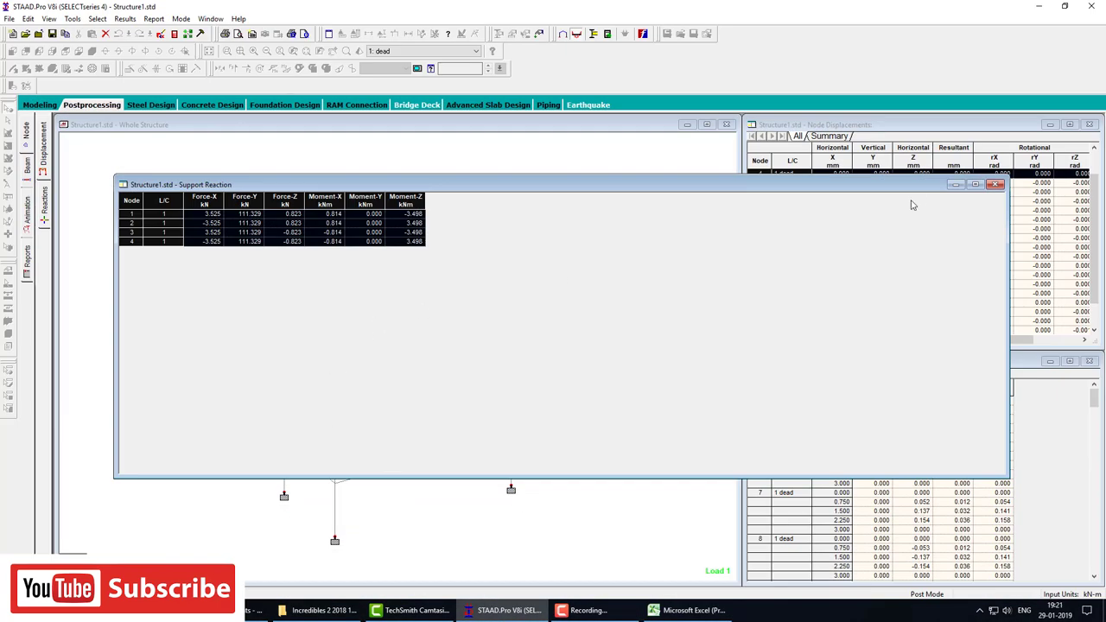
Close the support reaction table, select the beams in both directions and generate the Beam Stress report.
click(995, 184)
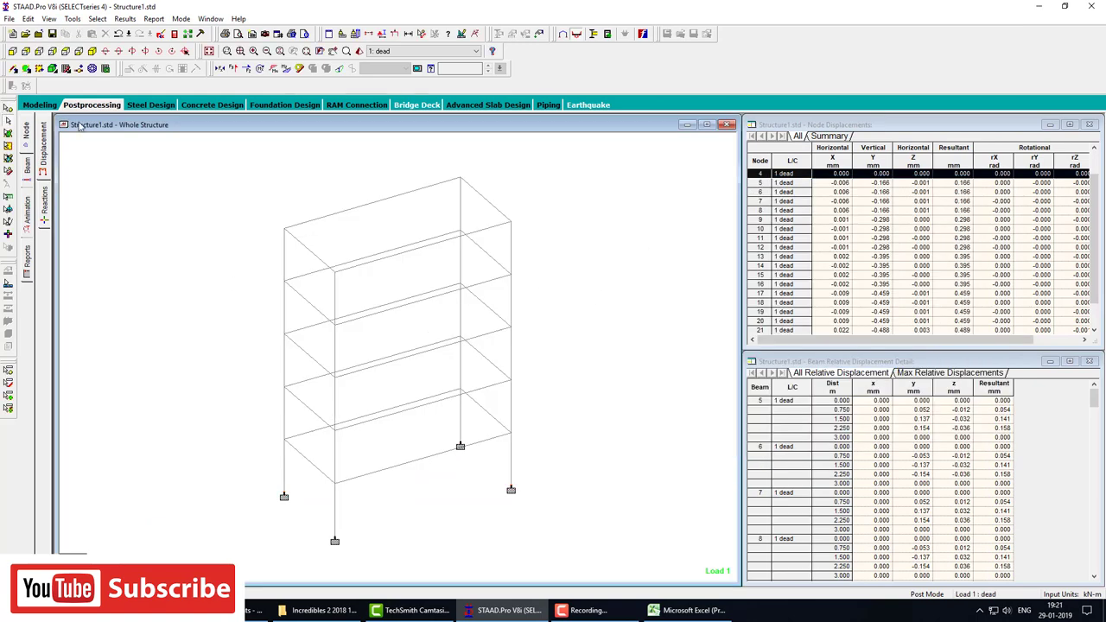
click(100, 19)
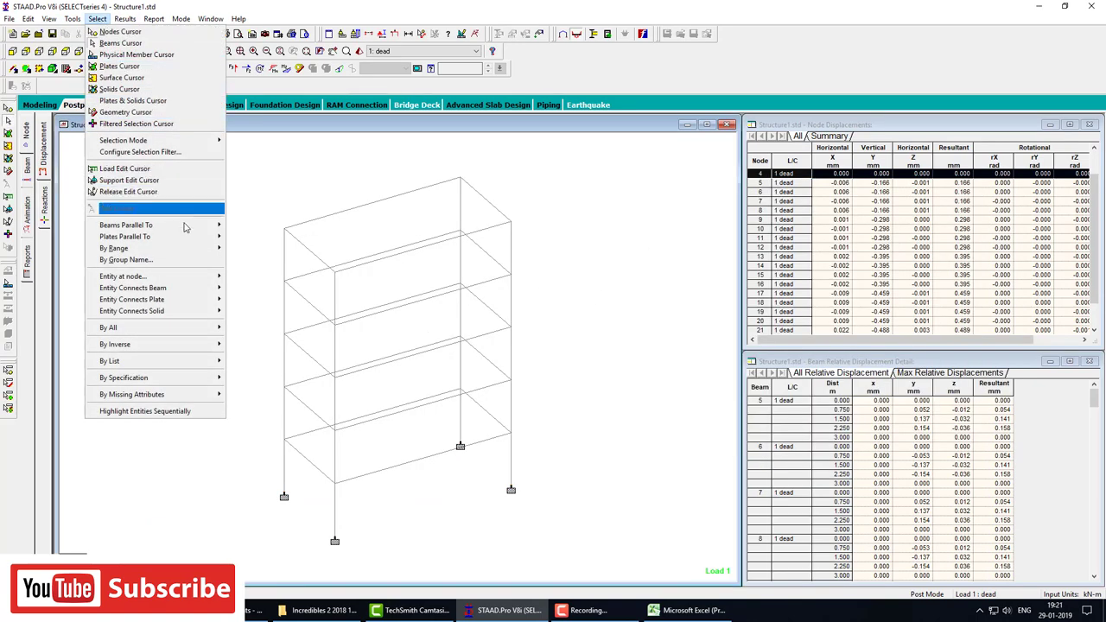
click(238, 226)
mouse_move(127, 224)
click(98, 19)
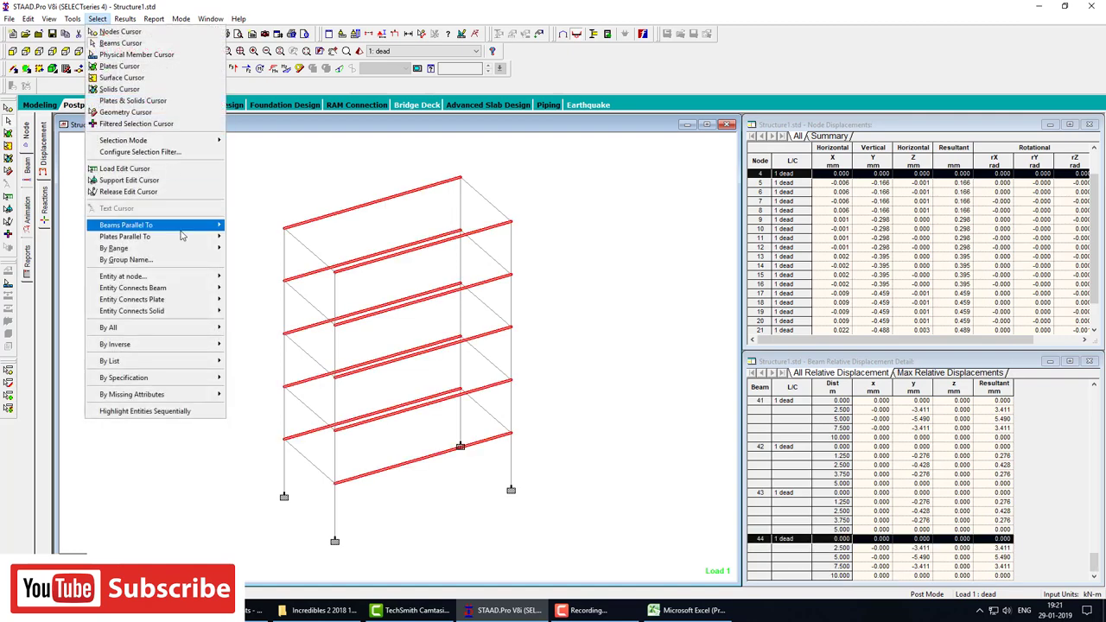
click(245, 249)
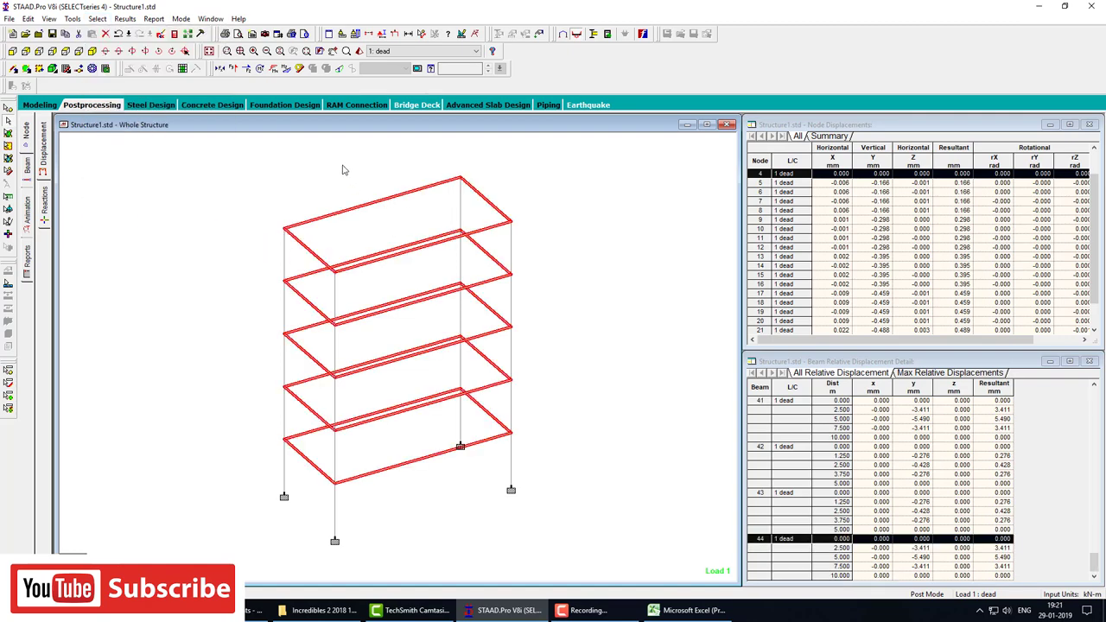
click(156, 19)
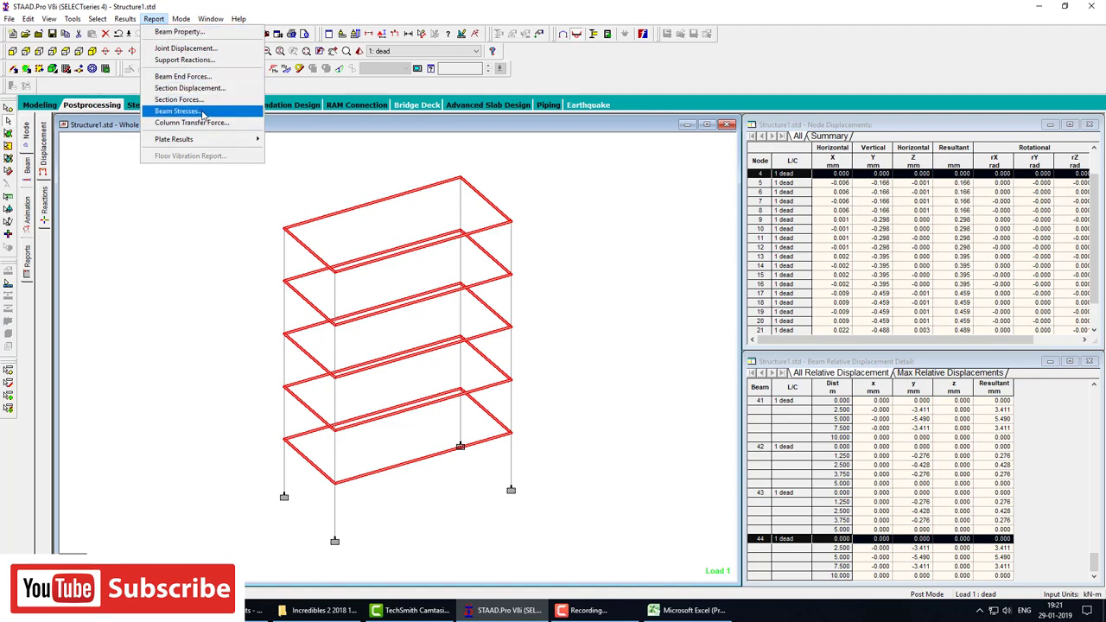
click(201, 111)
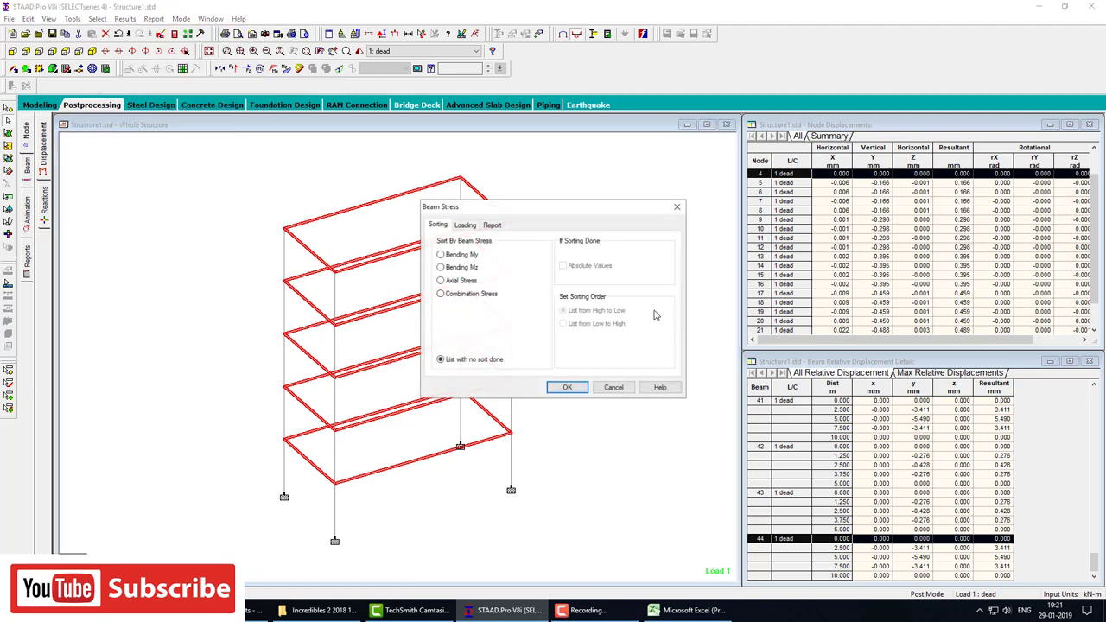
click(566, 387)
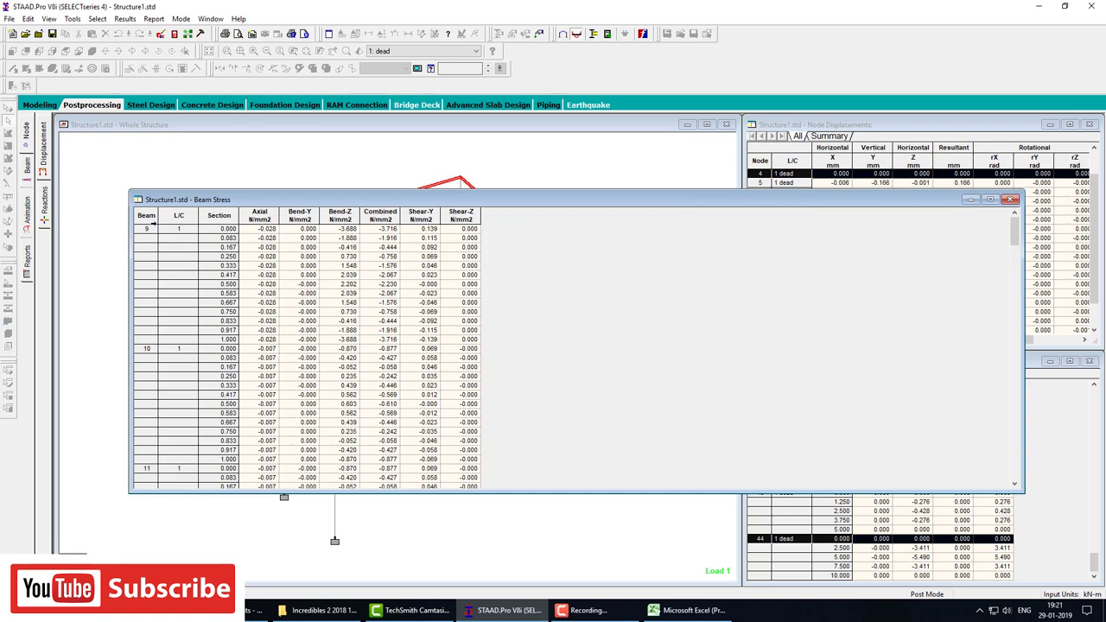
Paste the beam stress table into Excel's Sheet2, then close the report and clear the beam selection.
click(151, 220)
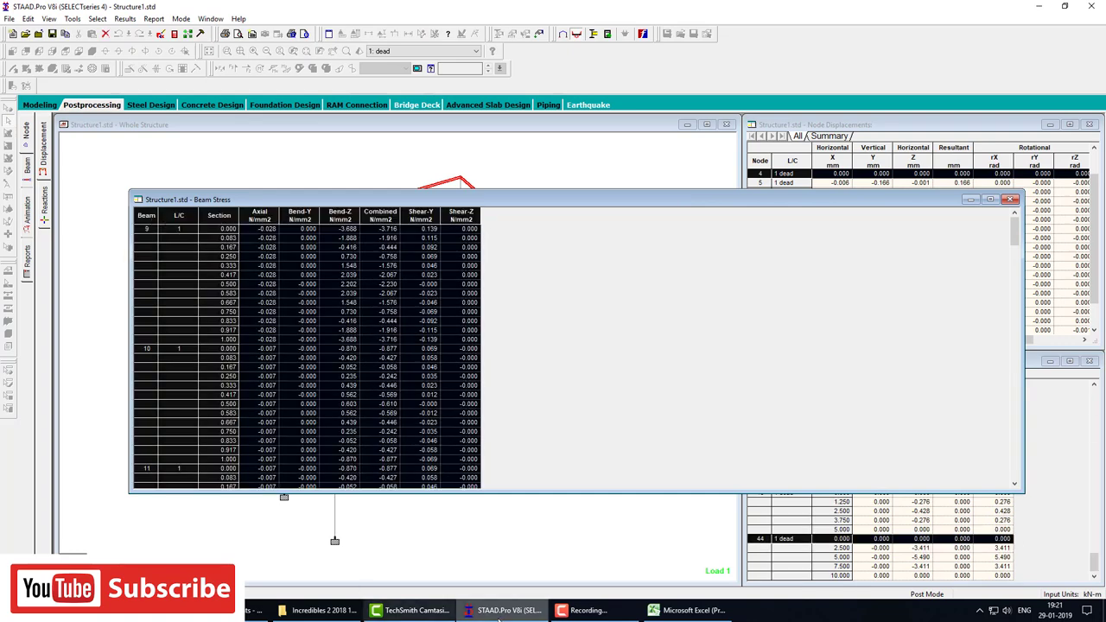
click(688, 610)
click(665, 452)
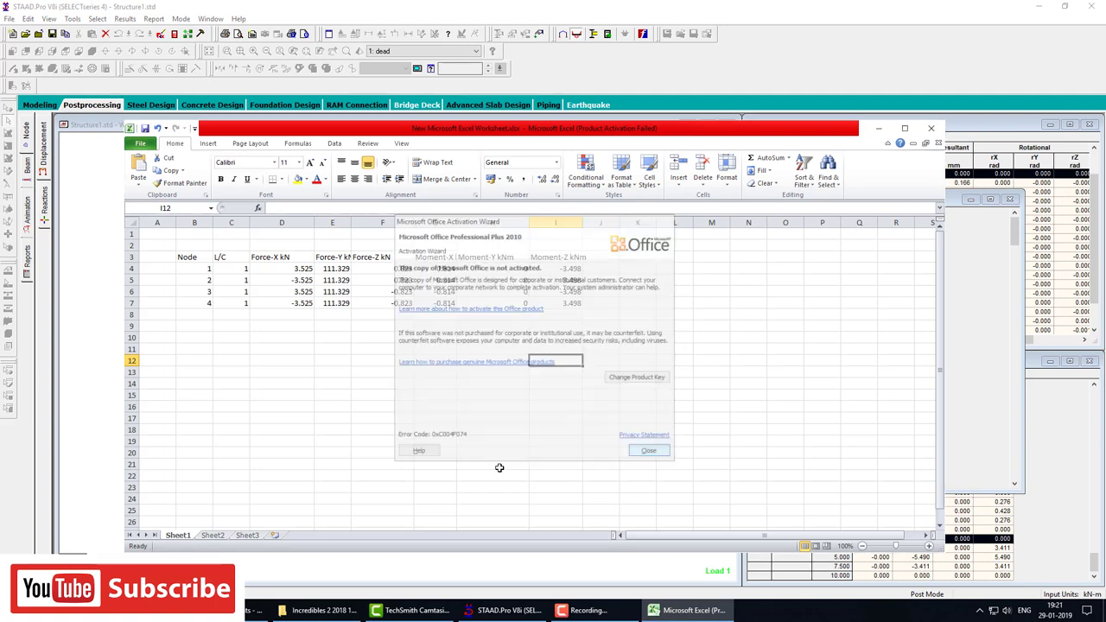
click(214, 535)
key(ctrl+v)
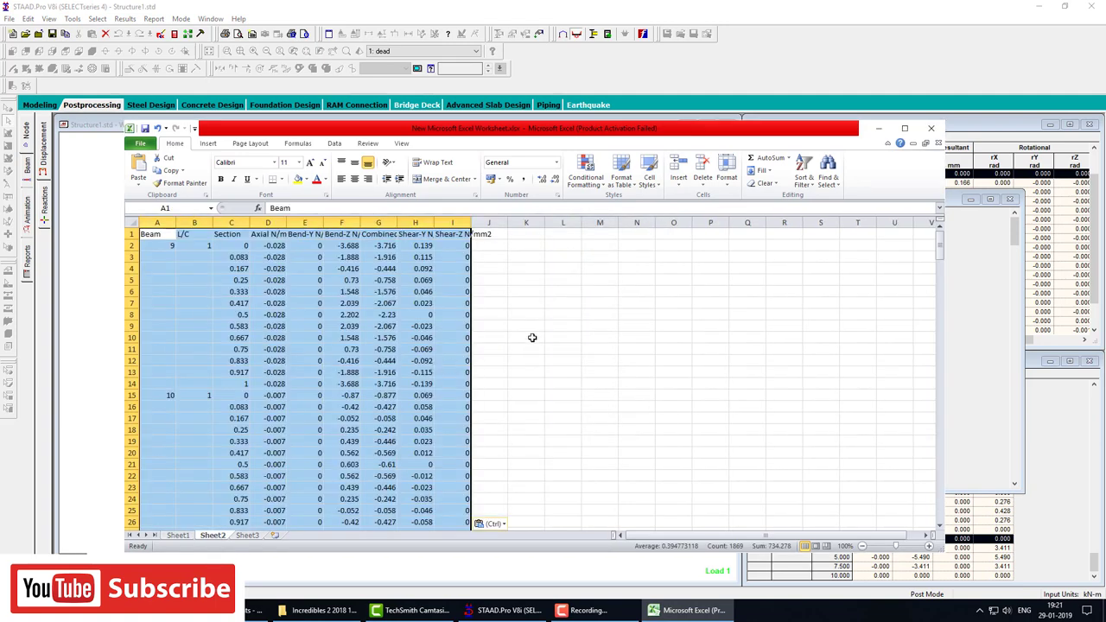
click(553, 338)
click(505, 610)
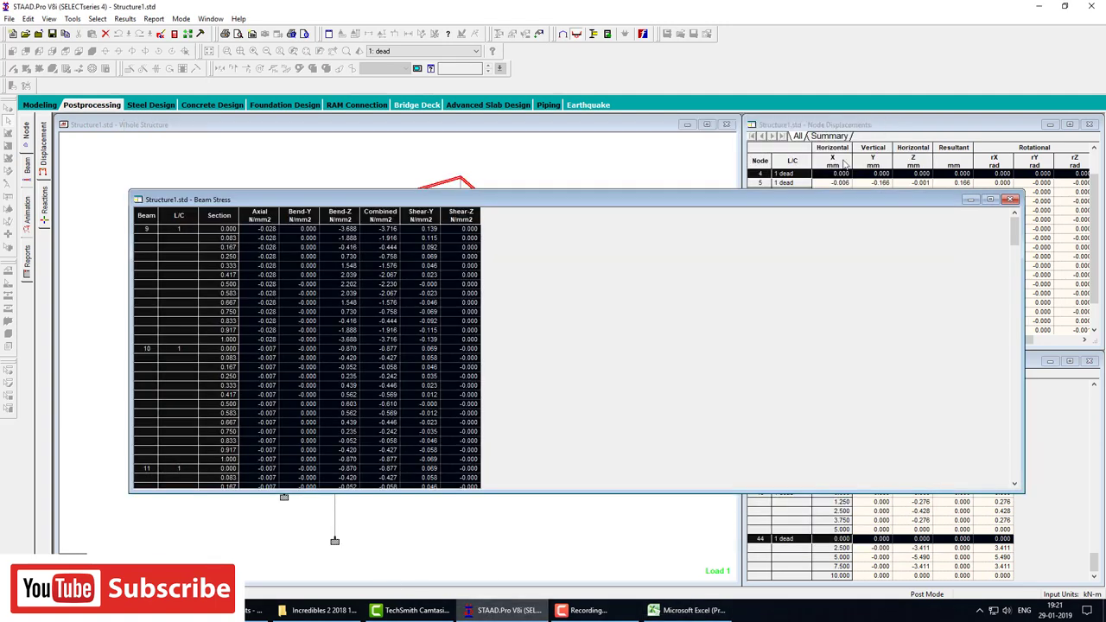
click(1011, 200)
click(622, 207)
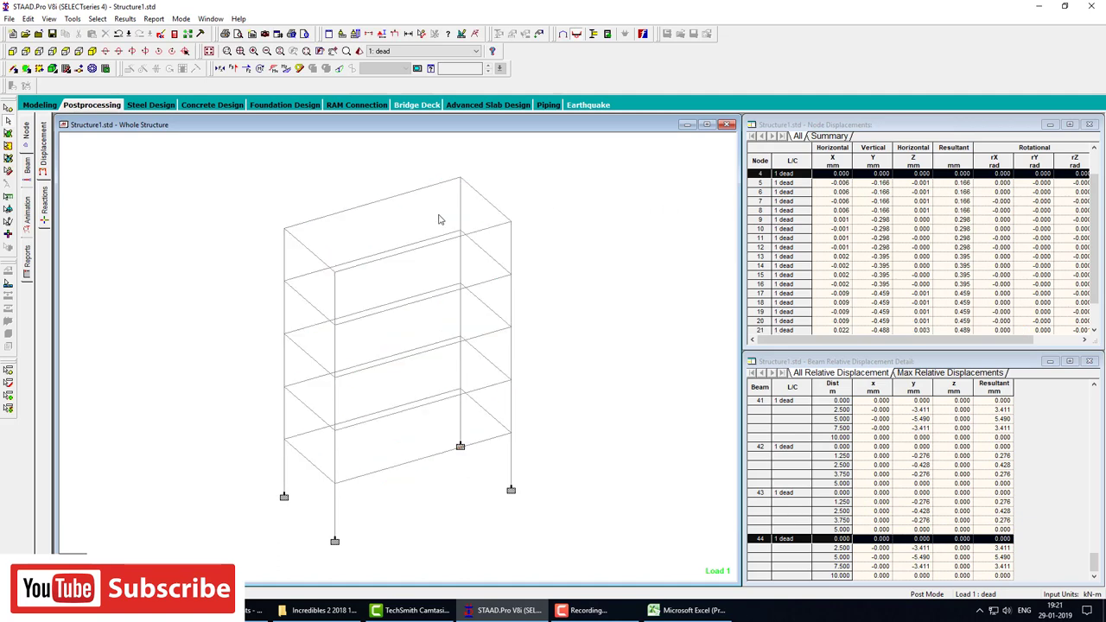
Select all nodes and generate the Joint Displacement report.
click(155, 19)
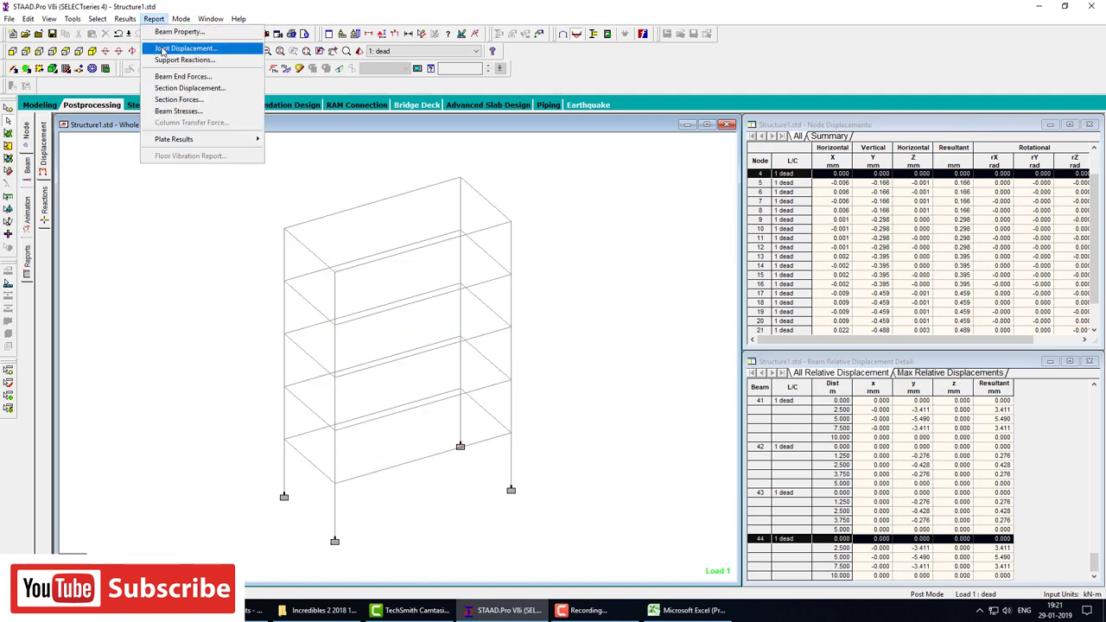
click(249, 198)
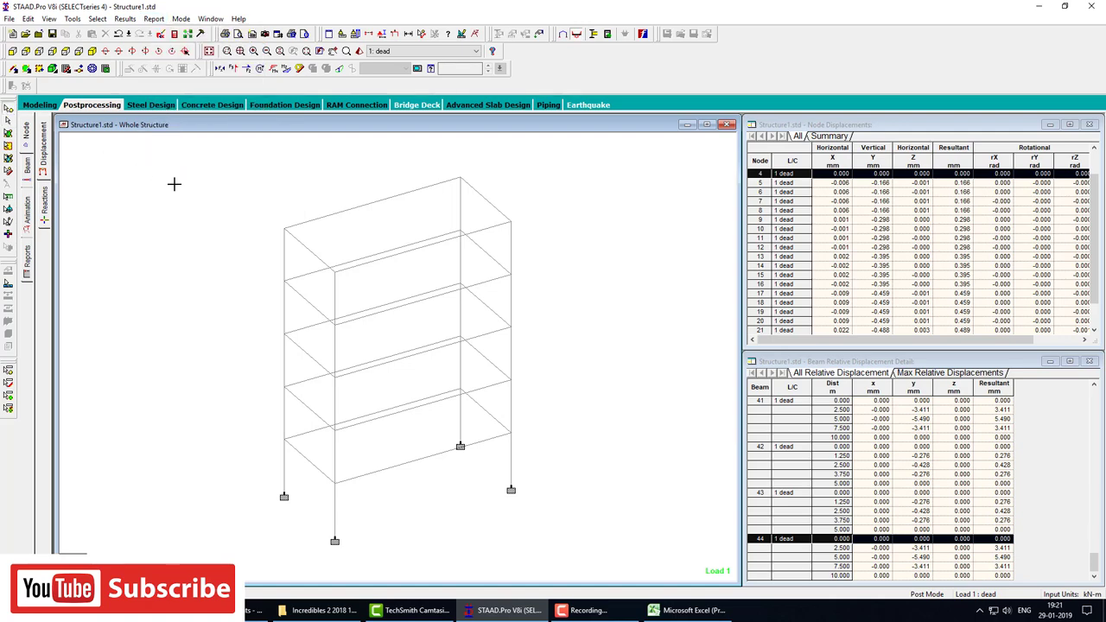
key(ctrl+a)
click(154, 19)
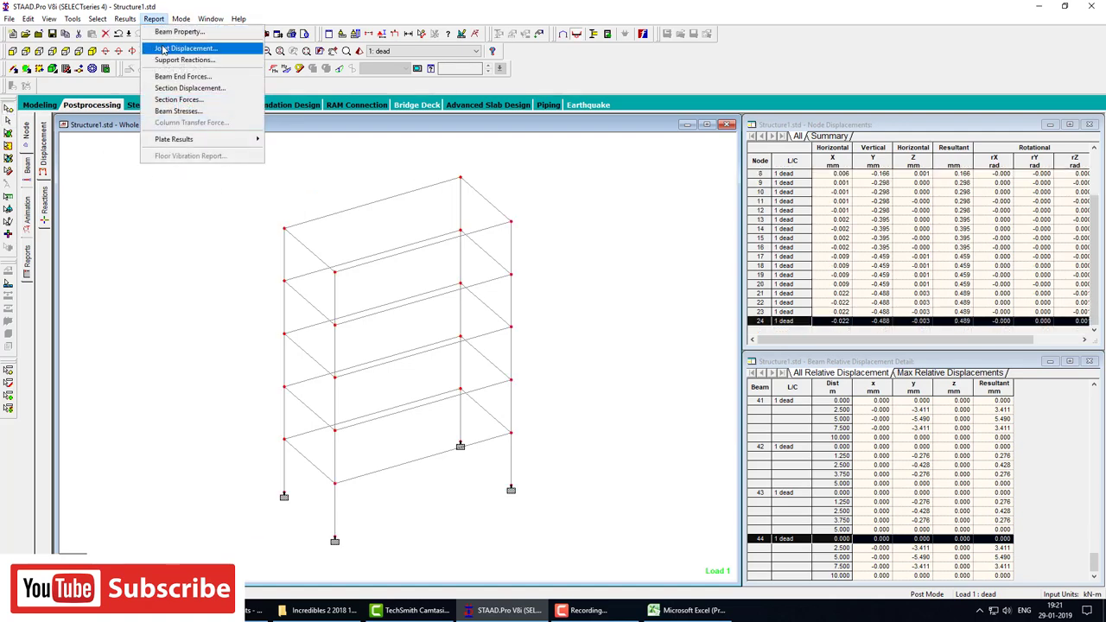
click(186, 50)
click(567, 389)
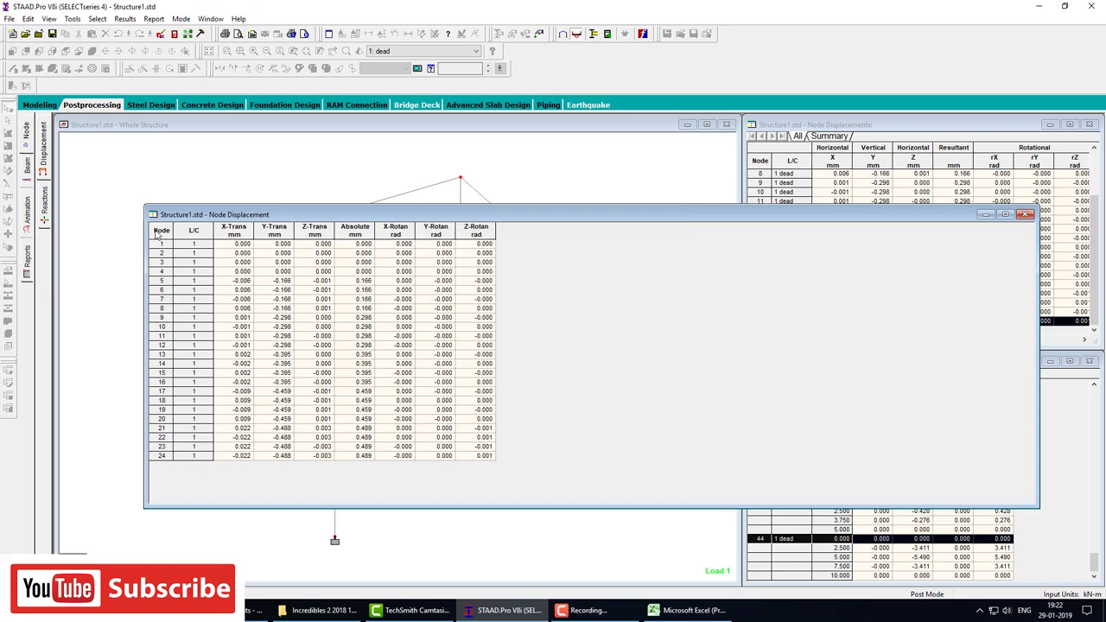
Paste the whole node displacement table into Excel's Sheet3.
click(157, 234)
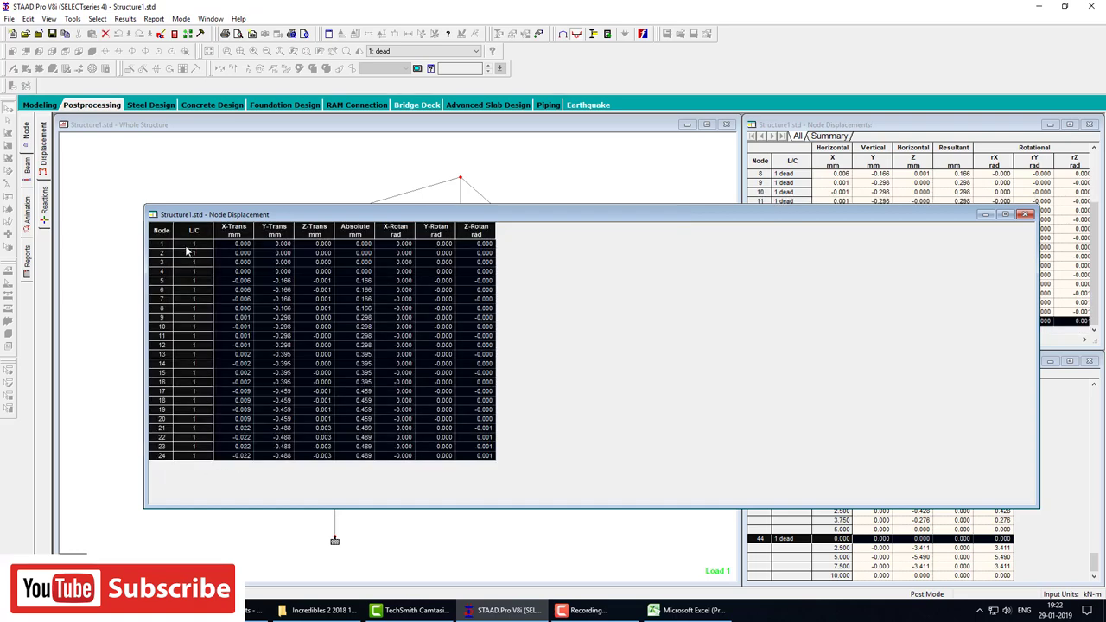
click(687, 610)
click(249, 535)
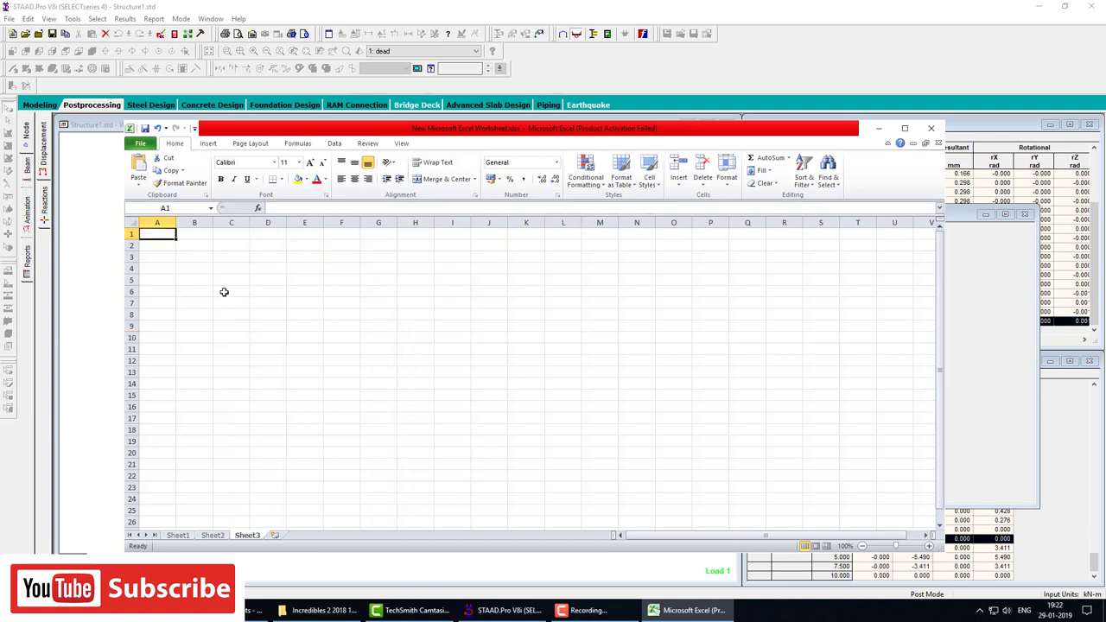
key(ctrl+v)
click(662, 419)
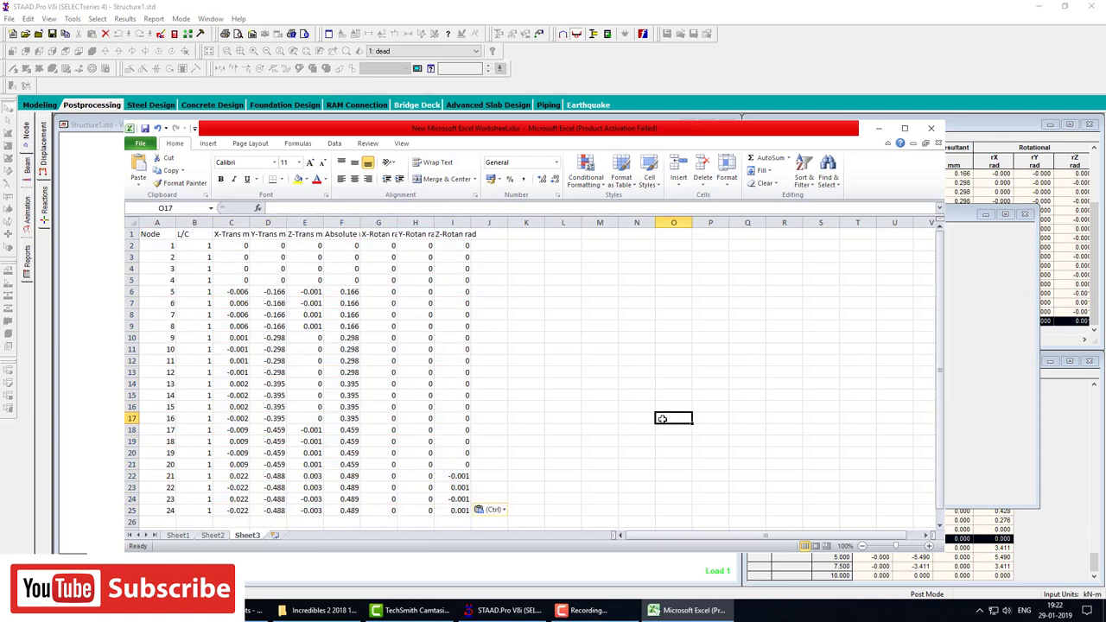
Bold the rows for nodes 1–4, minimise Excel and close the displacement report.
drag(469, 245, 164, 280)
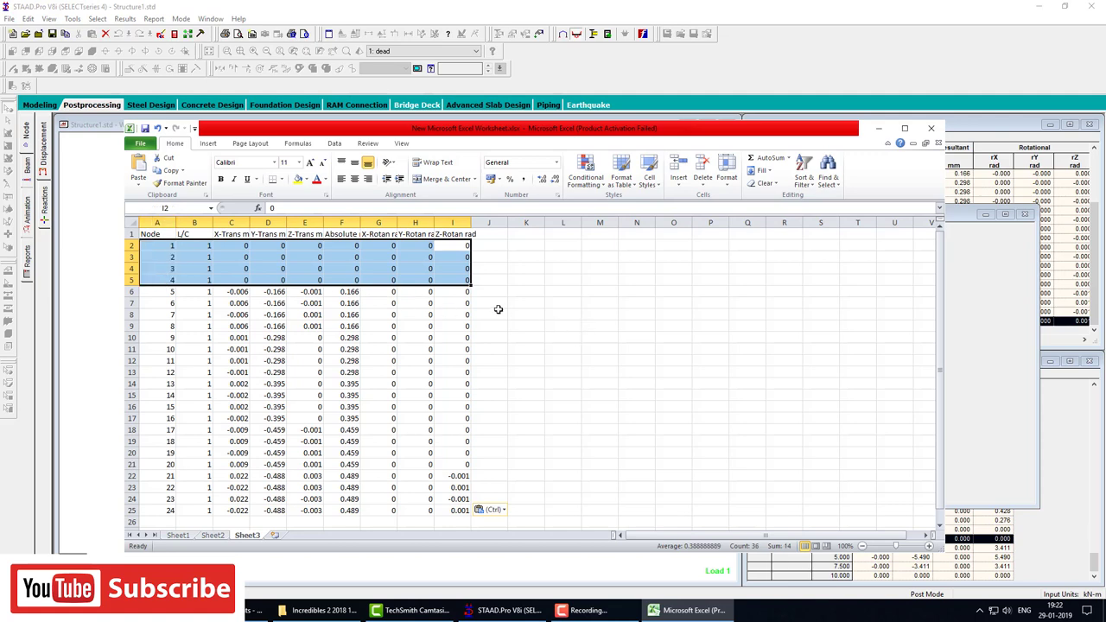
key(ctrl+b)
click(586, 325)
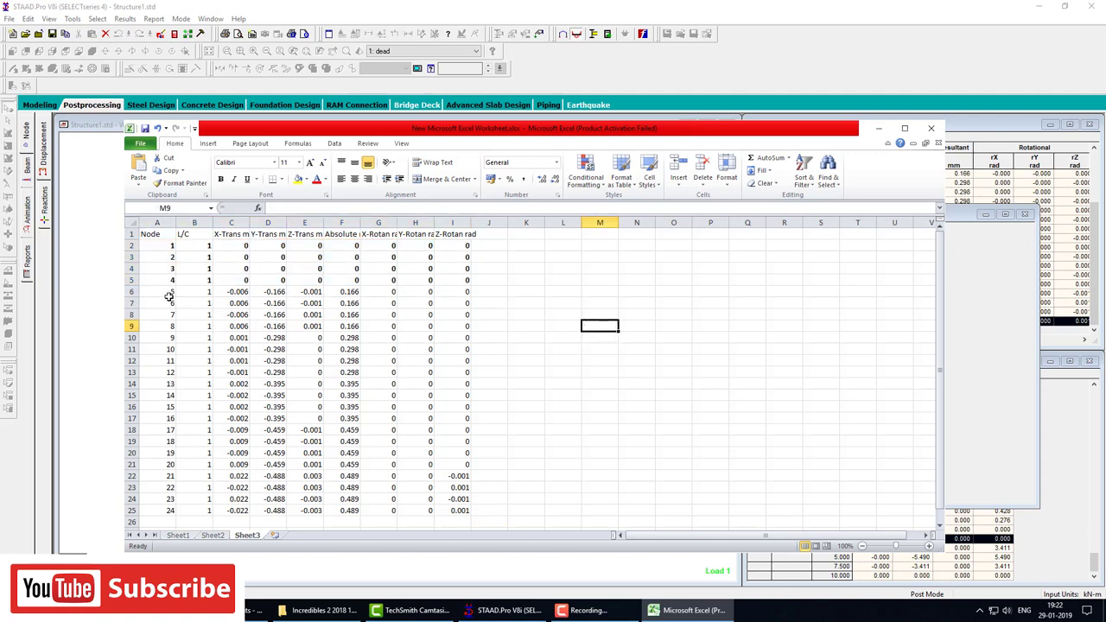
click(879, 127)
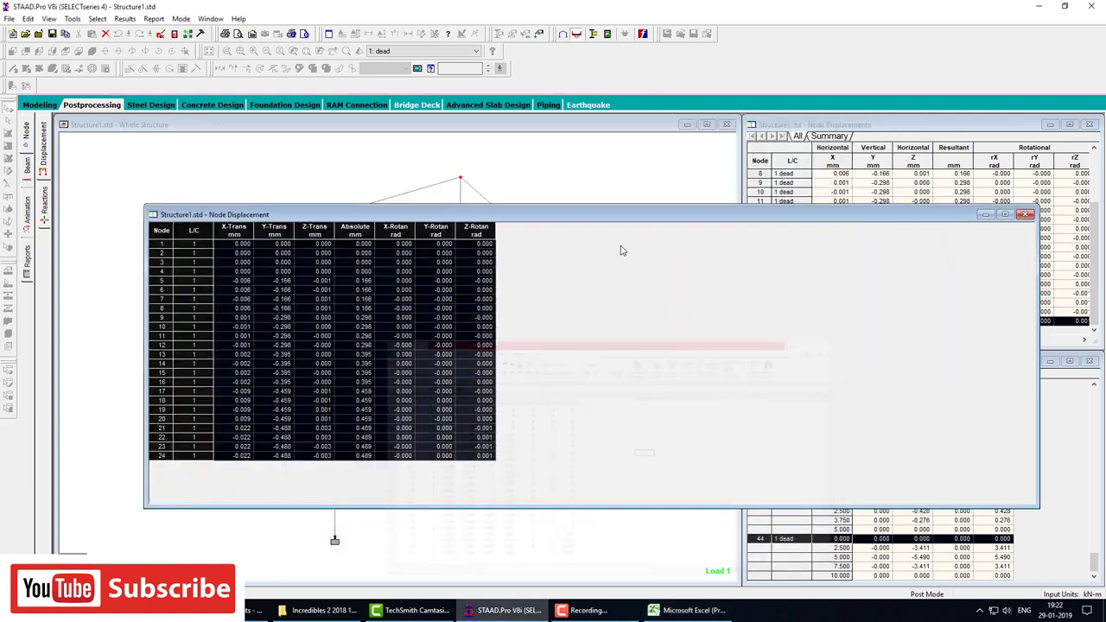
click(1025, 214)
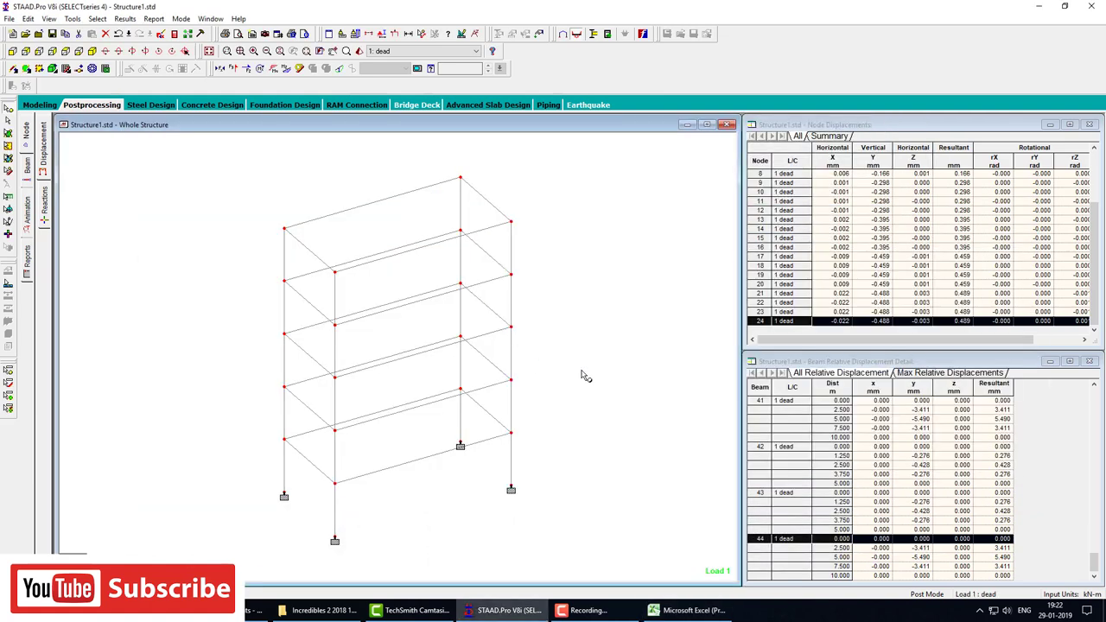
click(765, 162)
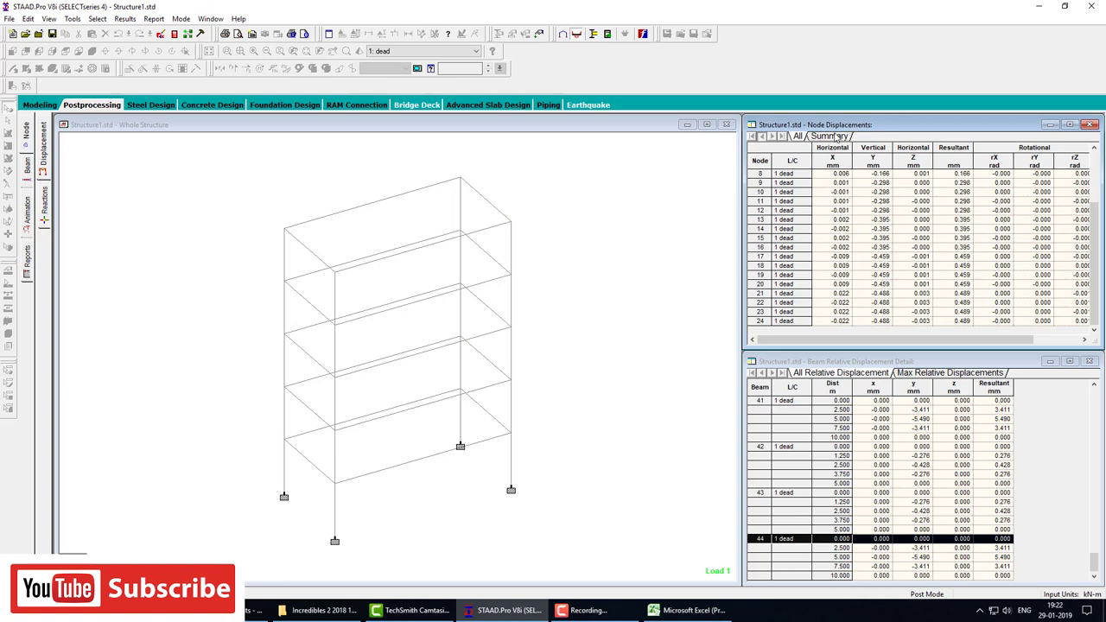
Select every beam and generate the Beam Property report.
click(831, 135)
click(154, 18)
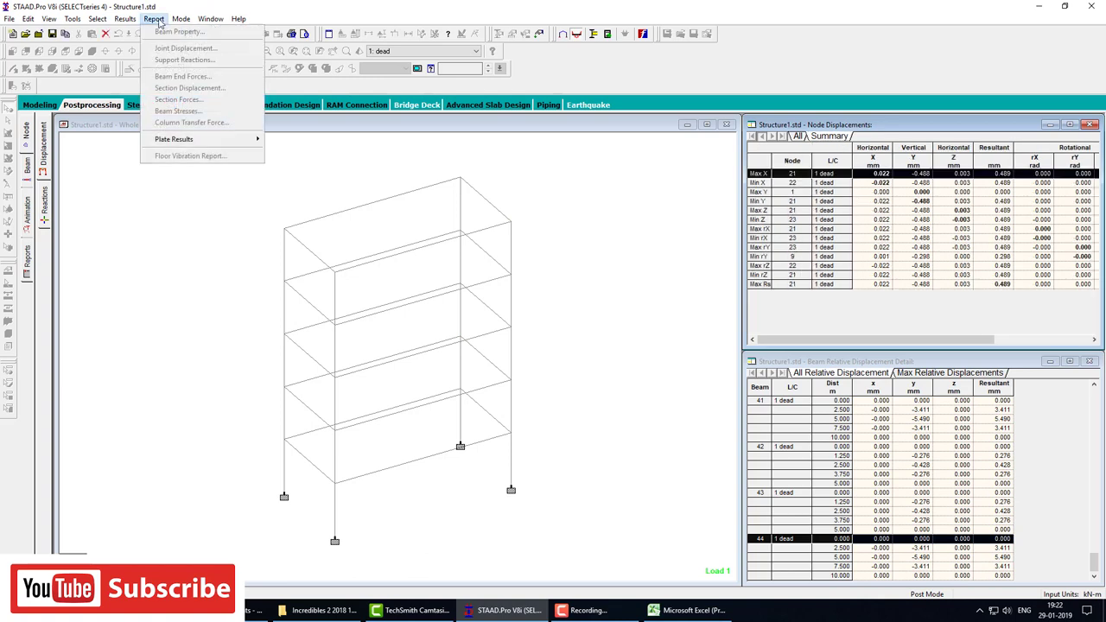
click(368, 183)
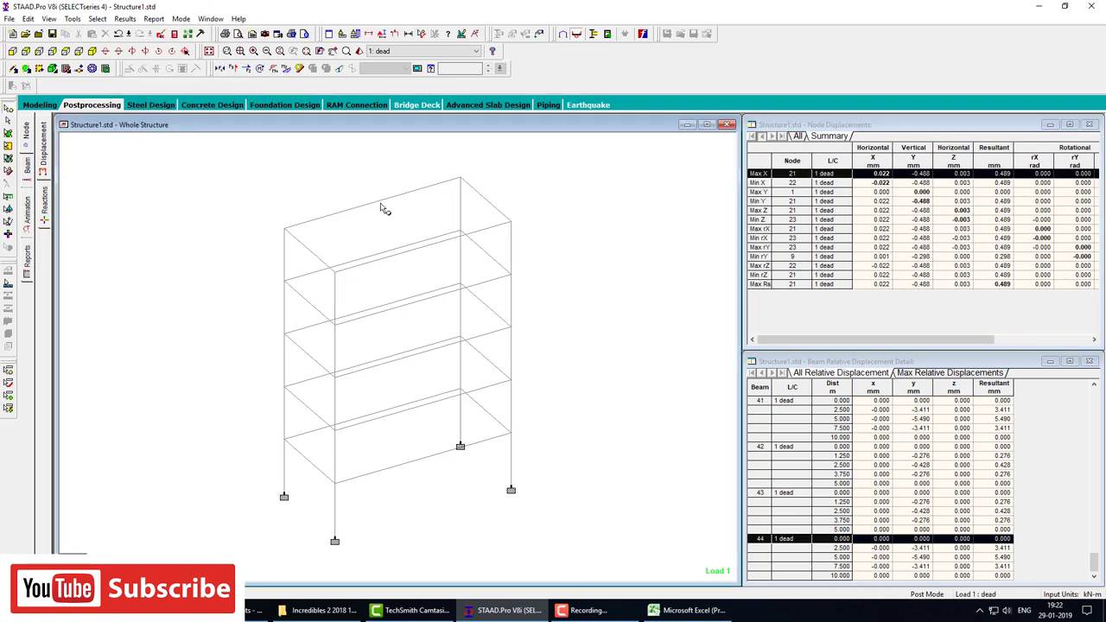
click(367, 203)
click(156, 20)
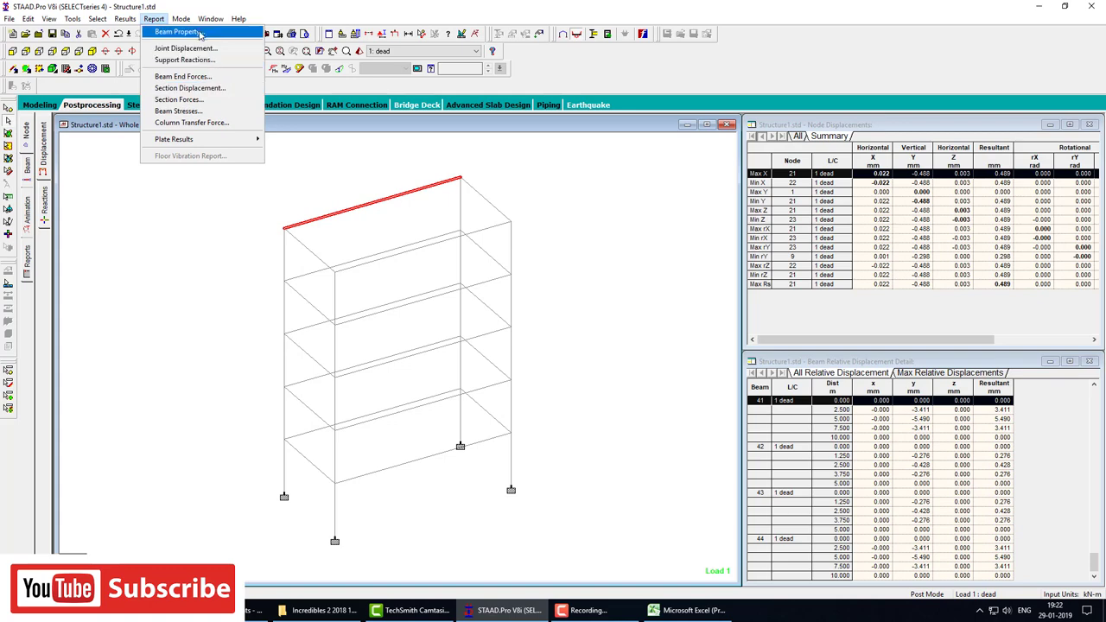
click(363, 174)
key(ctrl+a)
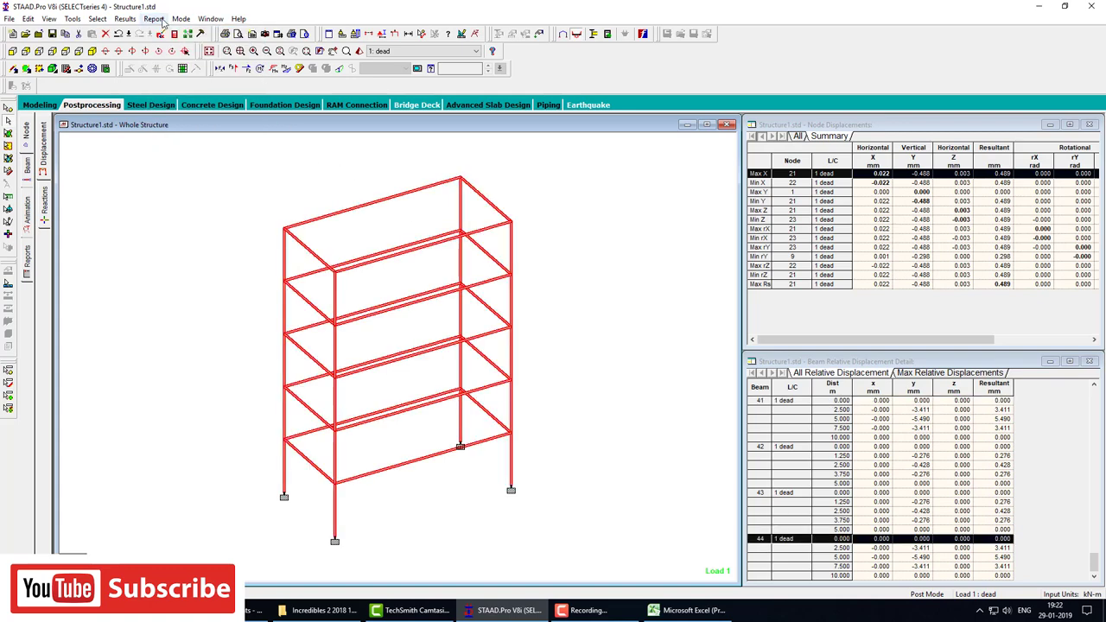
click(154, 19)
click(172, 32)
click(566, 387)
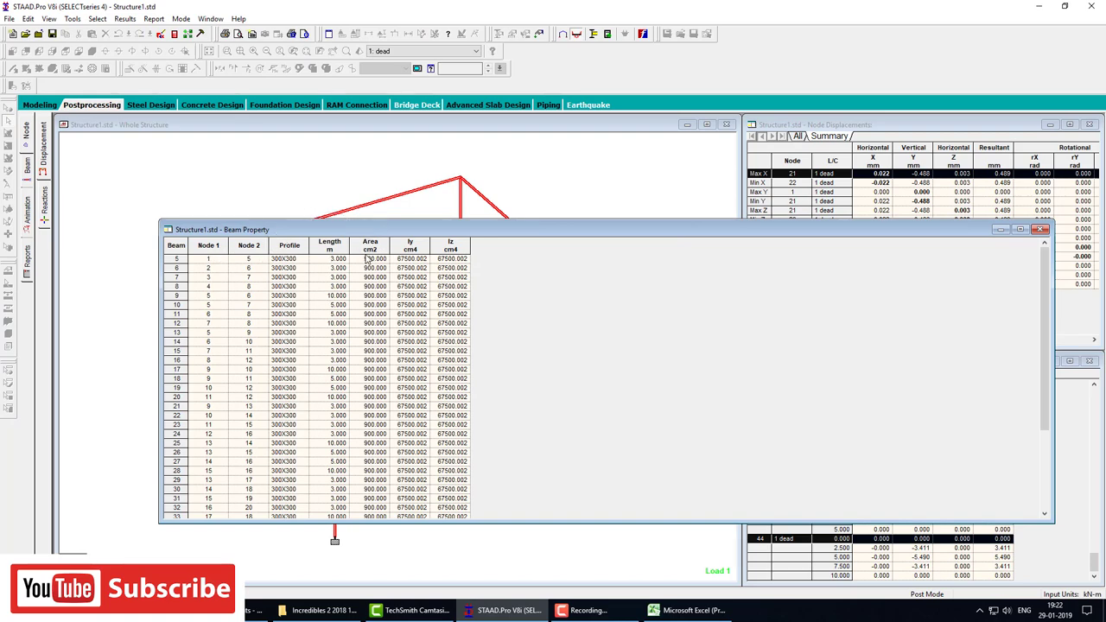
Paste the whole beam property table into a new Sheet4 in Excel, then minimise Excel.
click(427, 261)
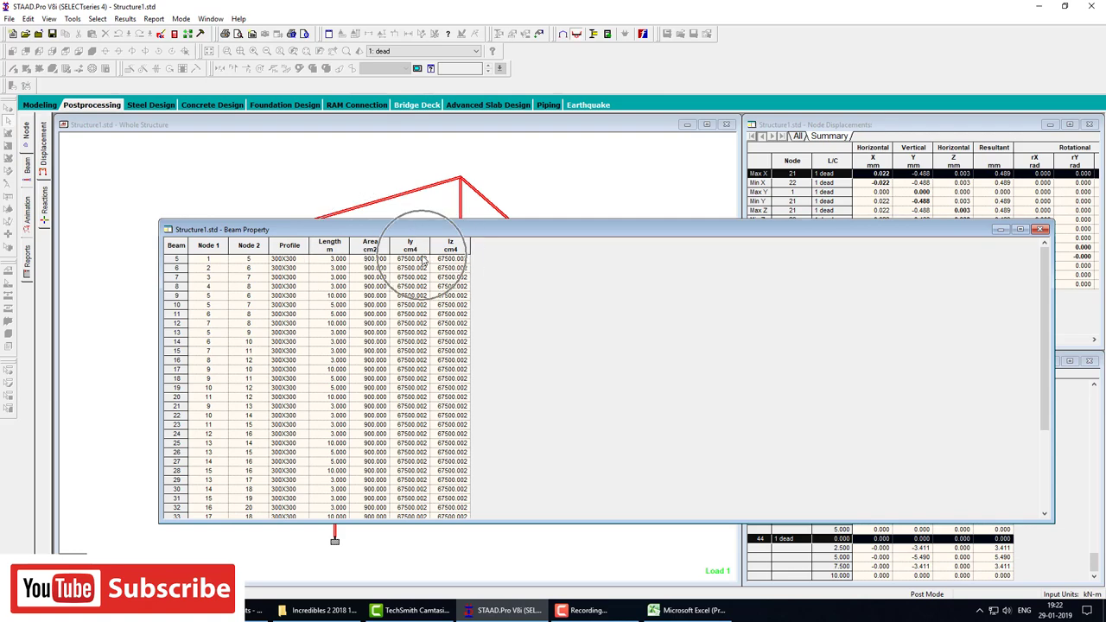
click(178, 248)
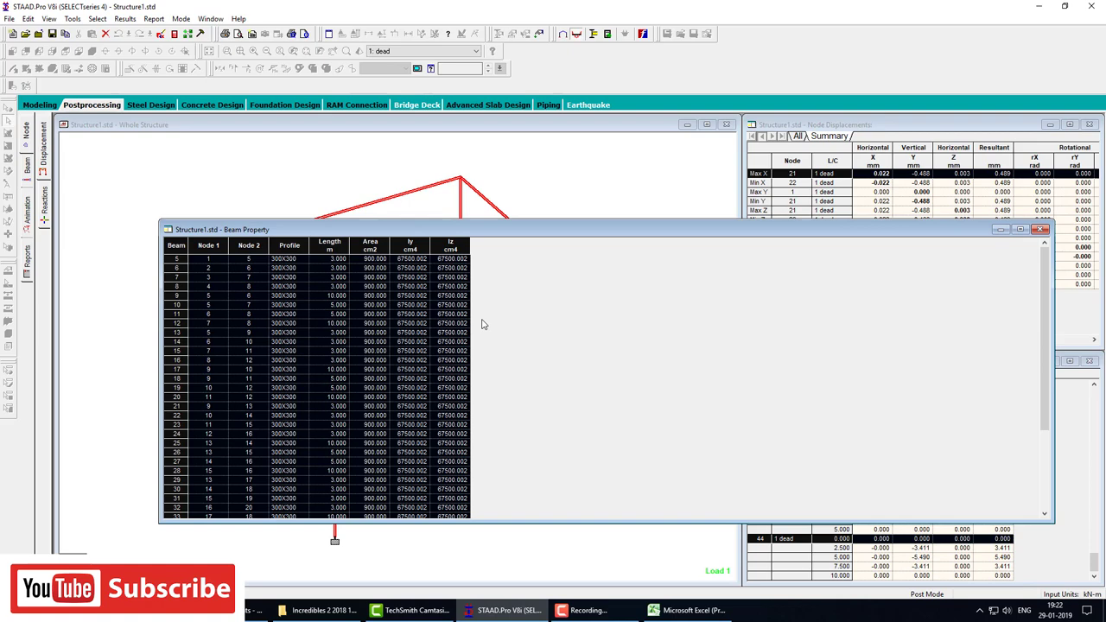
click(688, 610)
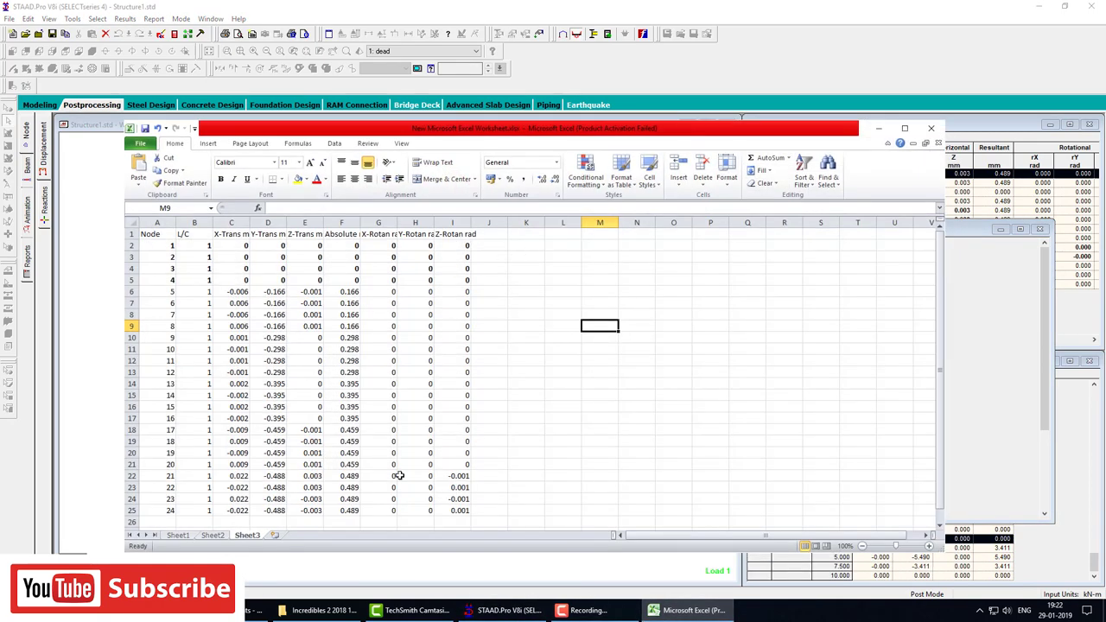
click(274, 535)
key(ctrl+v)
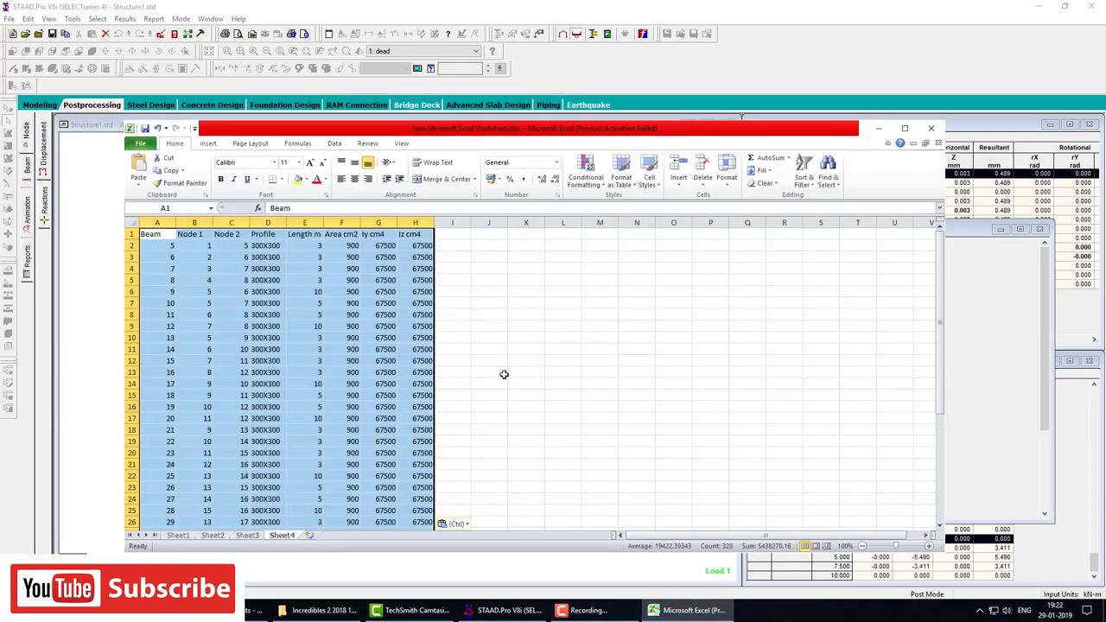
click(877, 128)
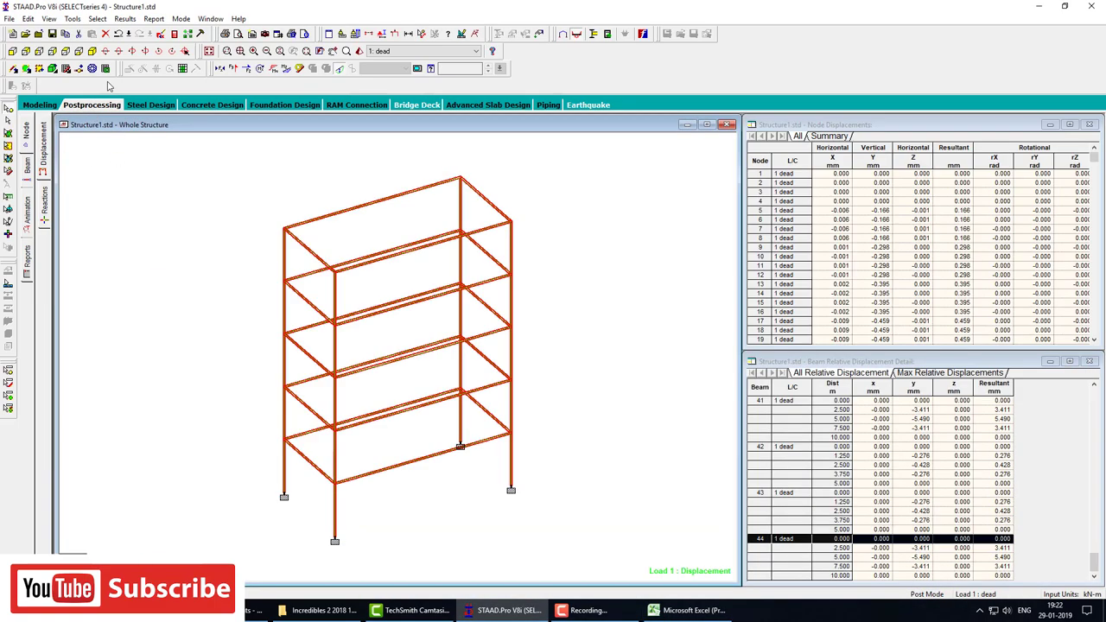
click(125, 19)
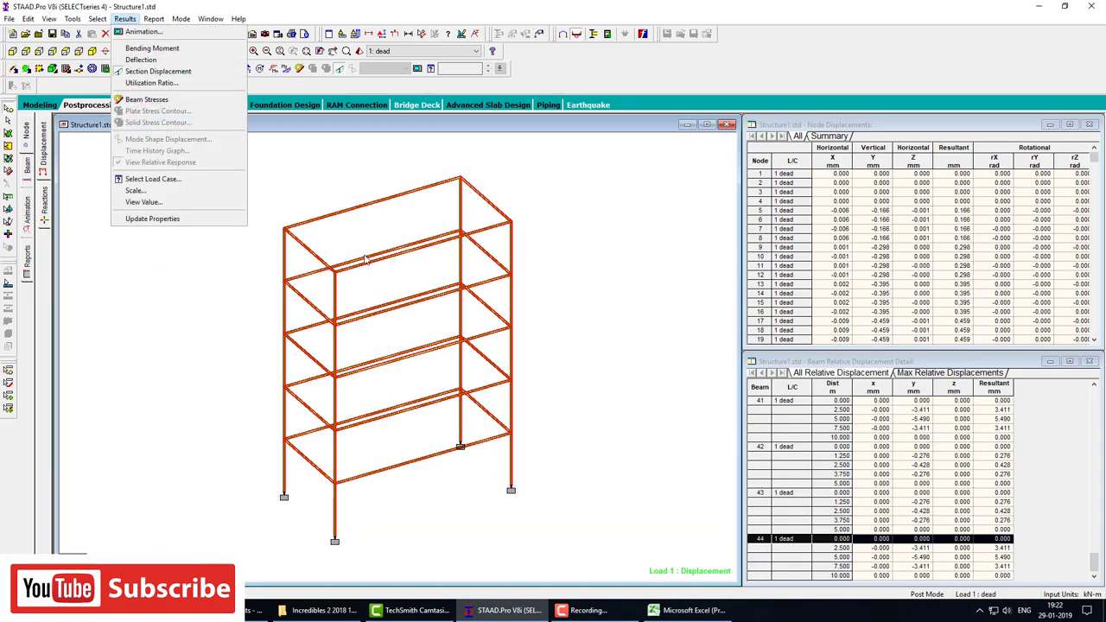
click(156, 19)
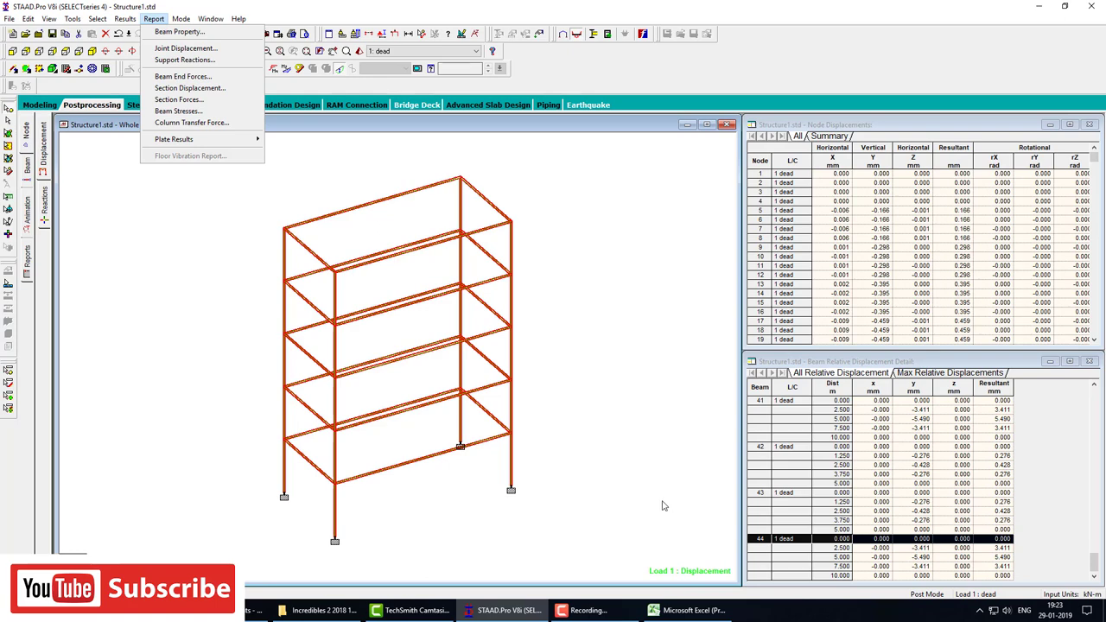
click(600, 231)
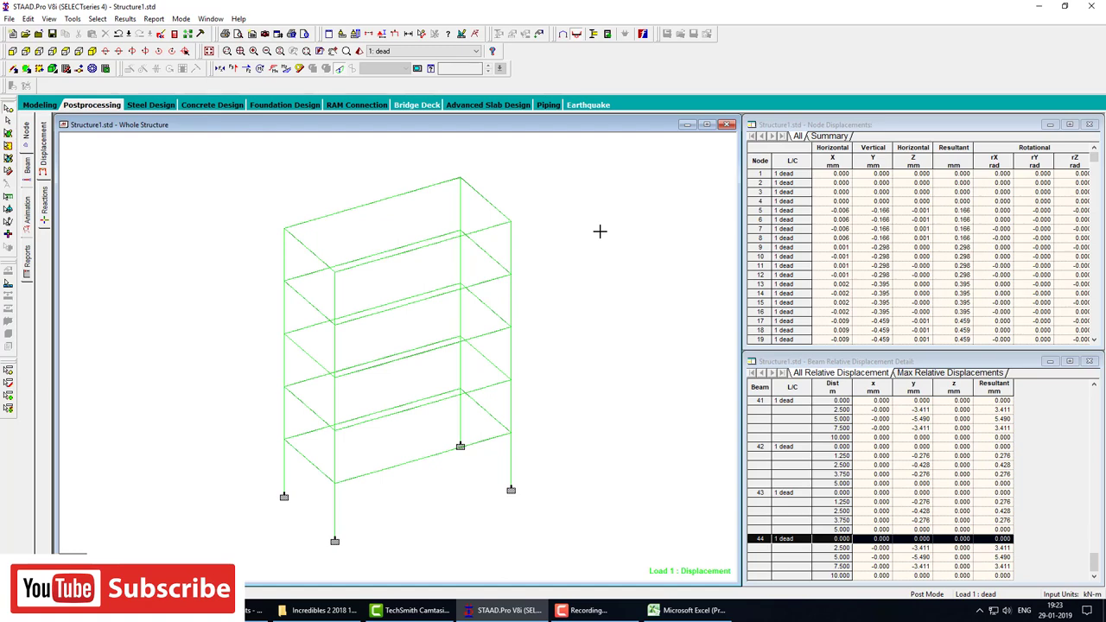